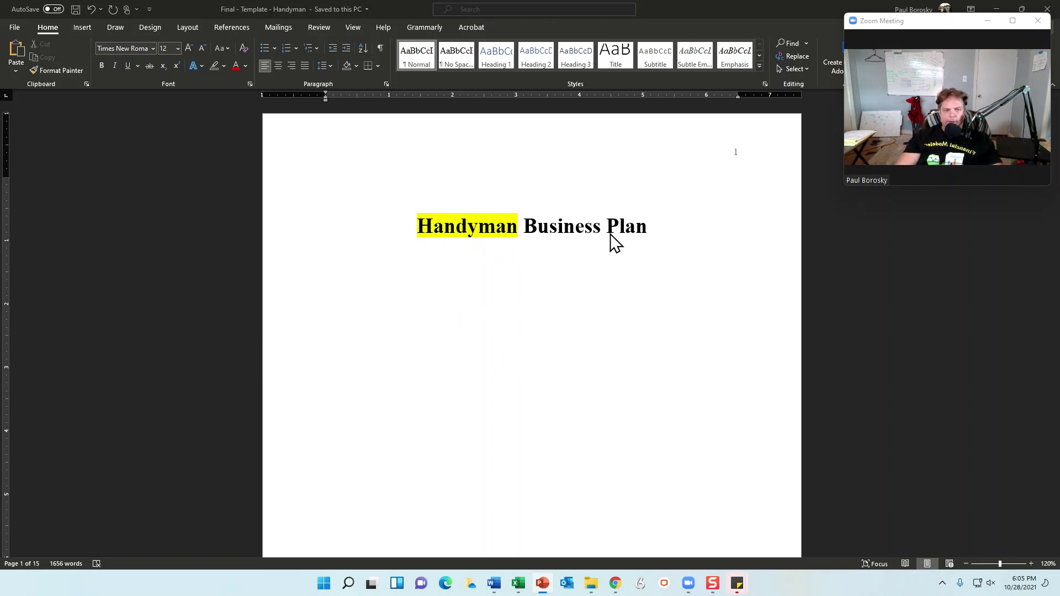
# - Remove the yellow highlight from the word "Handyman" in the cover page title
pyautogui.doubleClick(489, 225)
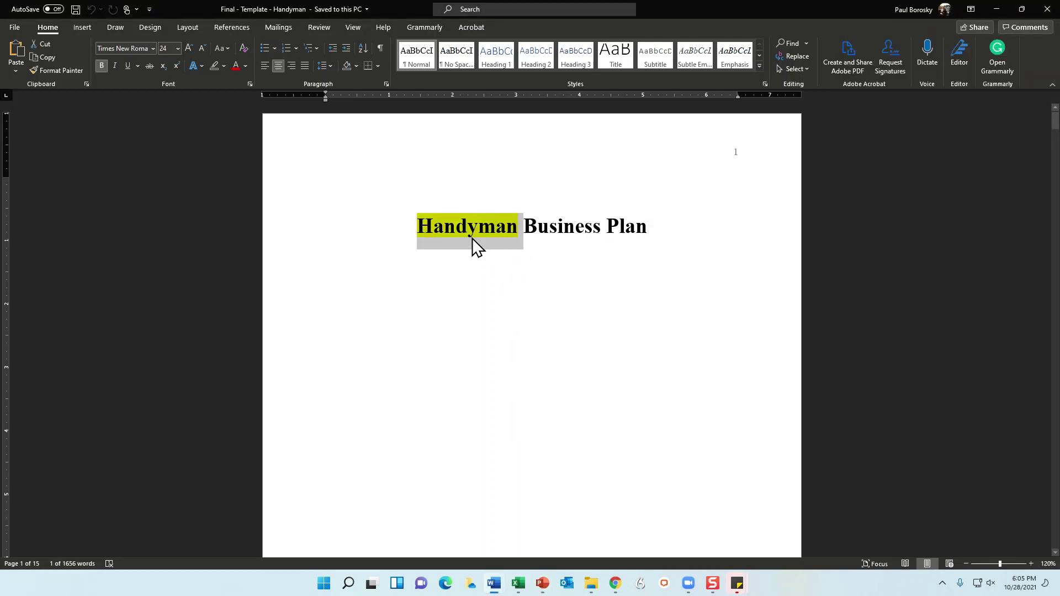
pyautogui.click(225, 67)
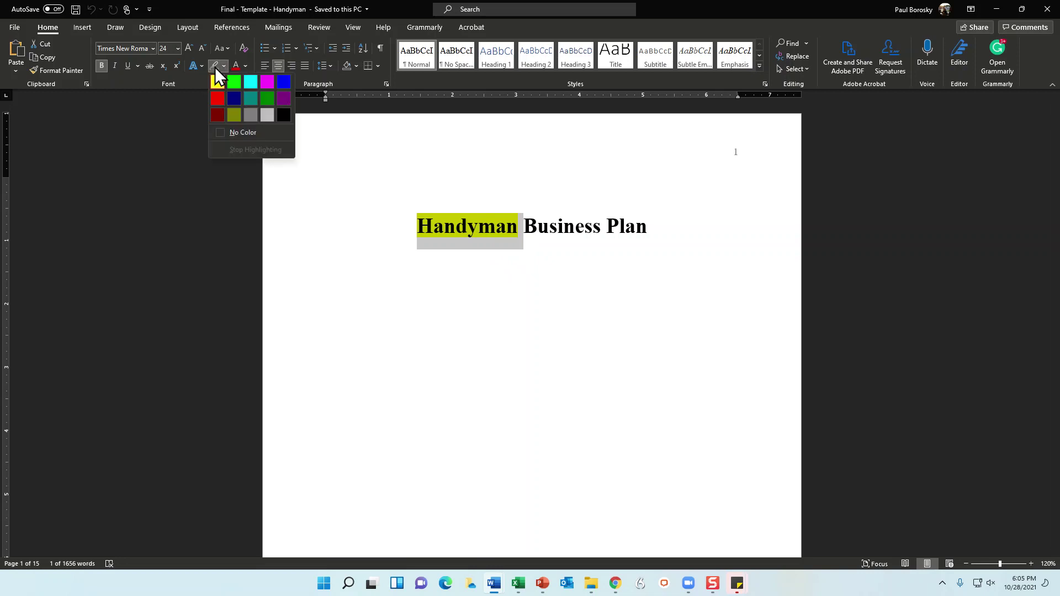
pyautogui.click(238, 132)
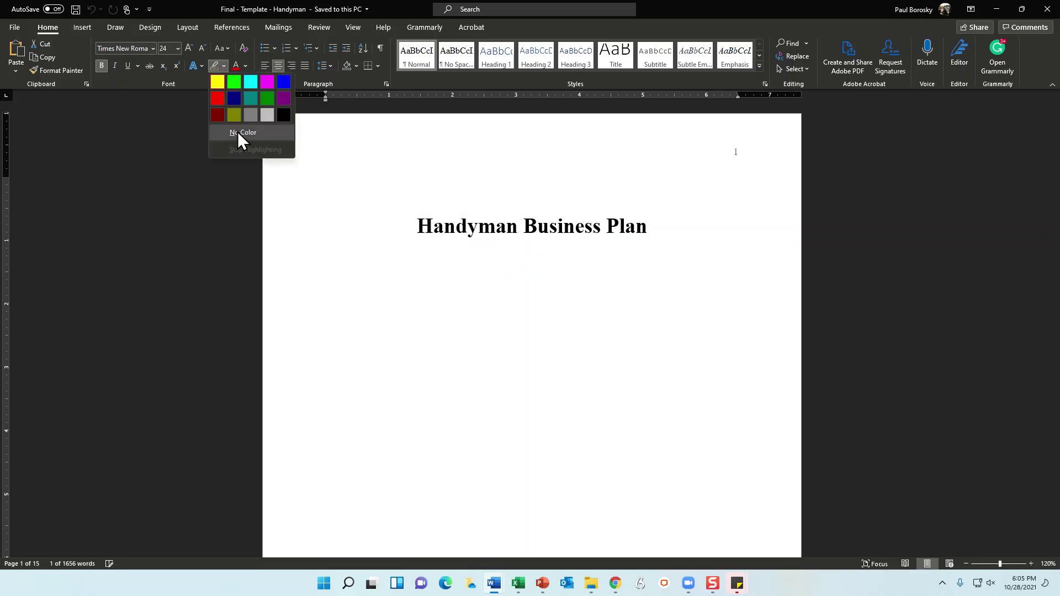
pyautogui.click(587, 313)
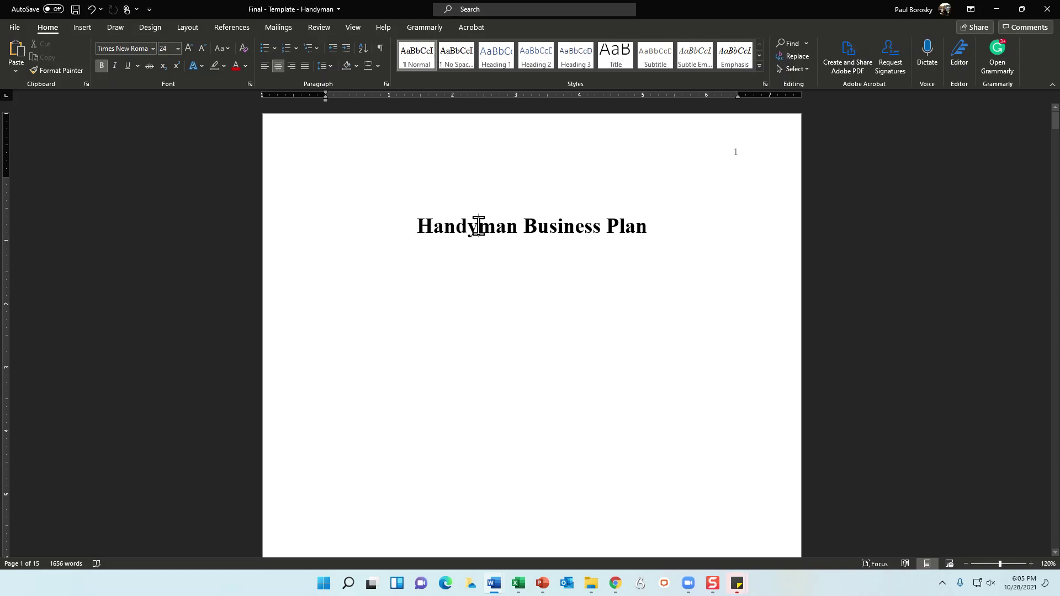
# - Replace "Handyman" in the cover page title with "ABC Handyman"
pyautogui.doubleClick(479, 227)
pyautogui.write('ABC ')
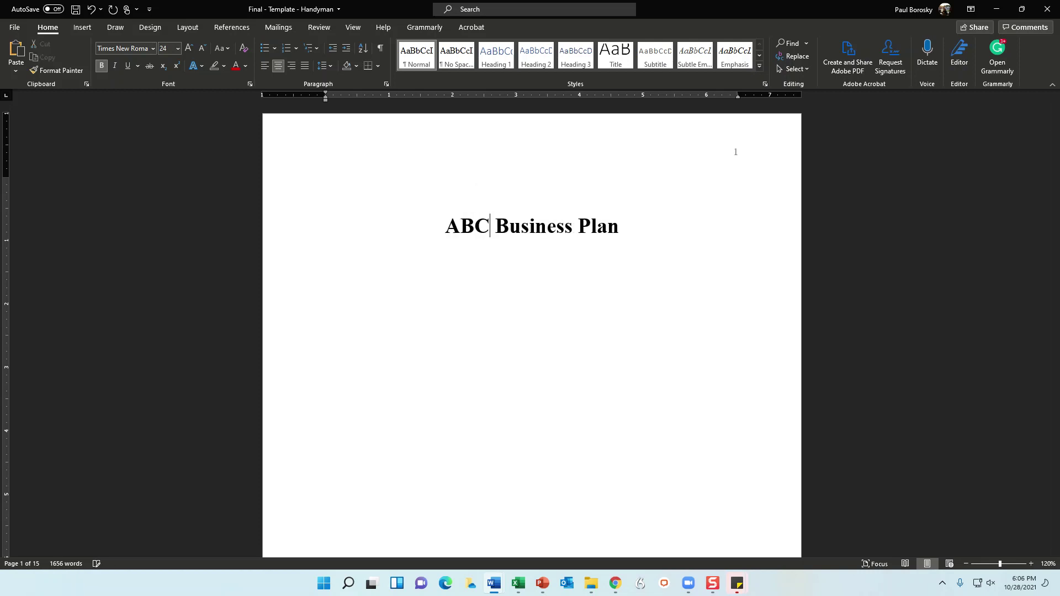
pyautogui.write('Handy ')
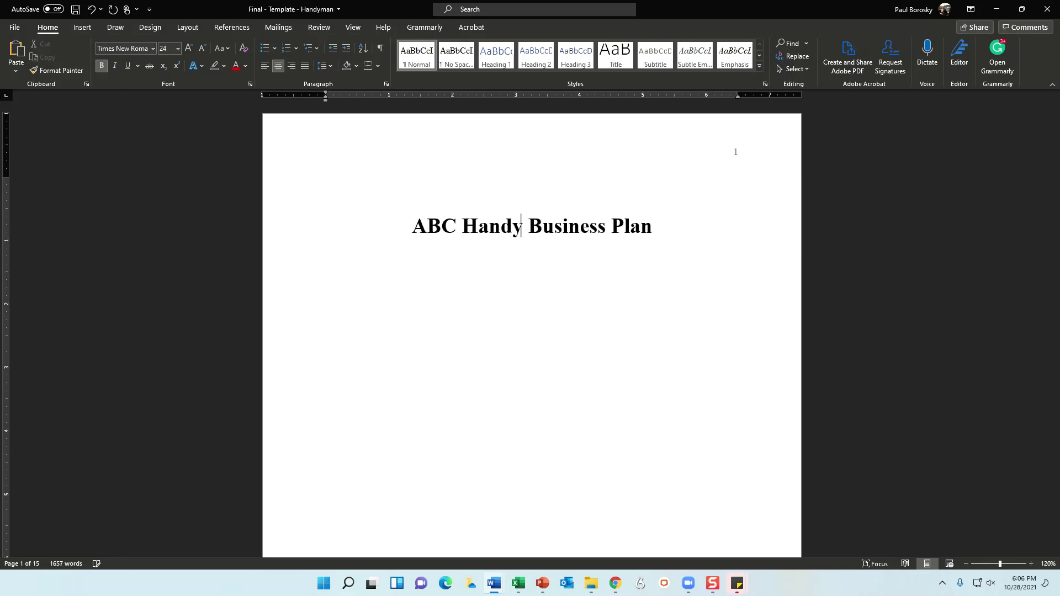
pyautogui.write('manb')
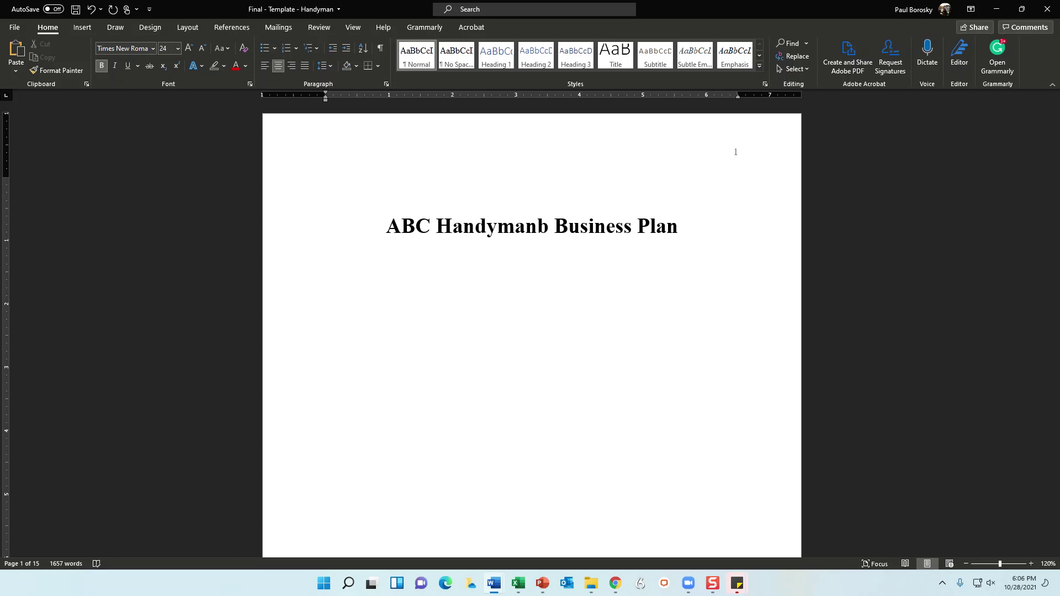
pyautogui.press('BackSpace')
pyautogui.click(456, 364)
# - Update the entire table of contents on page 2, including both headings and page numbers
pyautogui.scroll(-1, 557, 314)
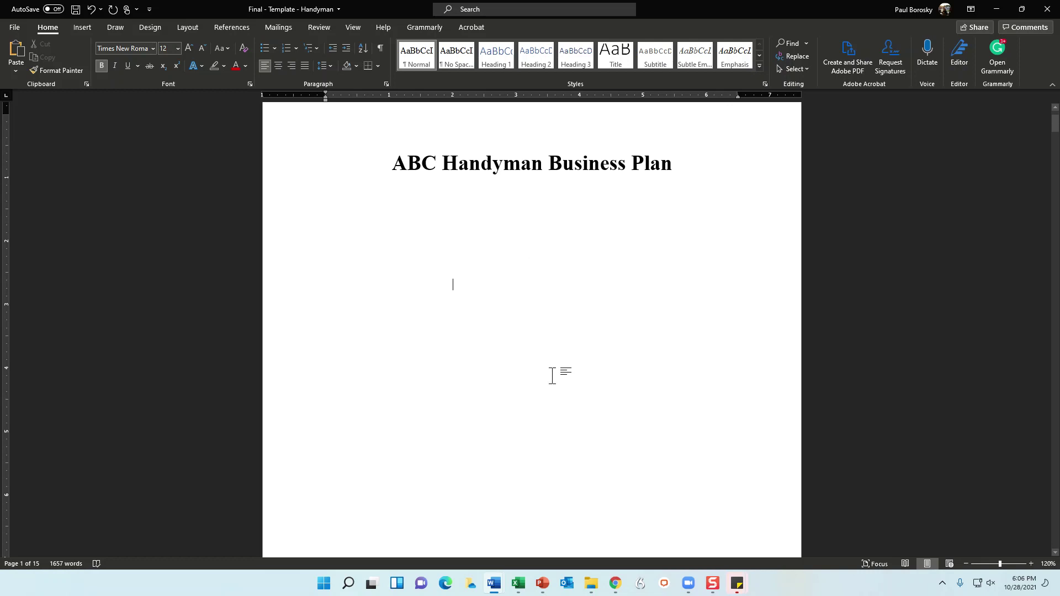
pyautogui.scroll(-10, 552, 375)
pyautogui.click(548, 378)
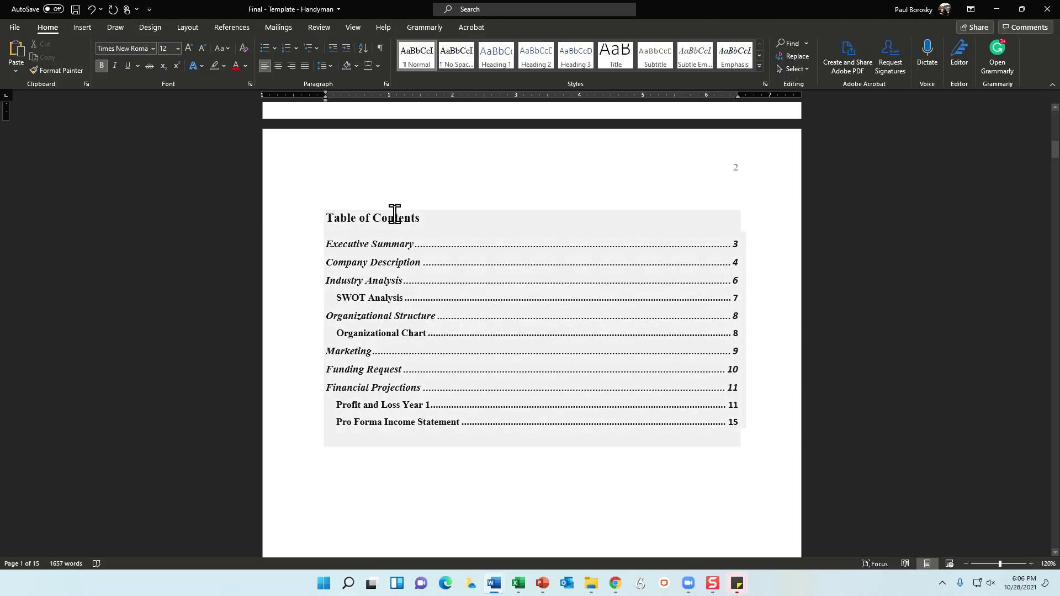
pyautogui.click(394, 214)
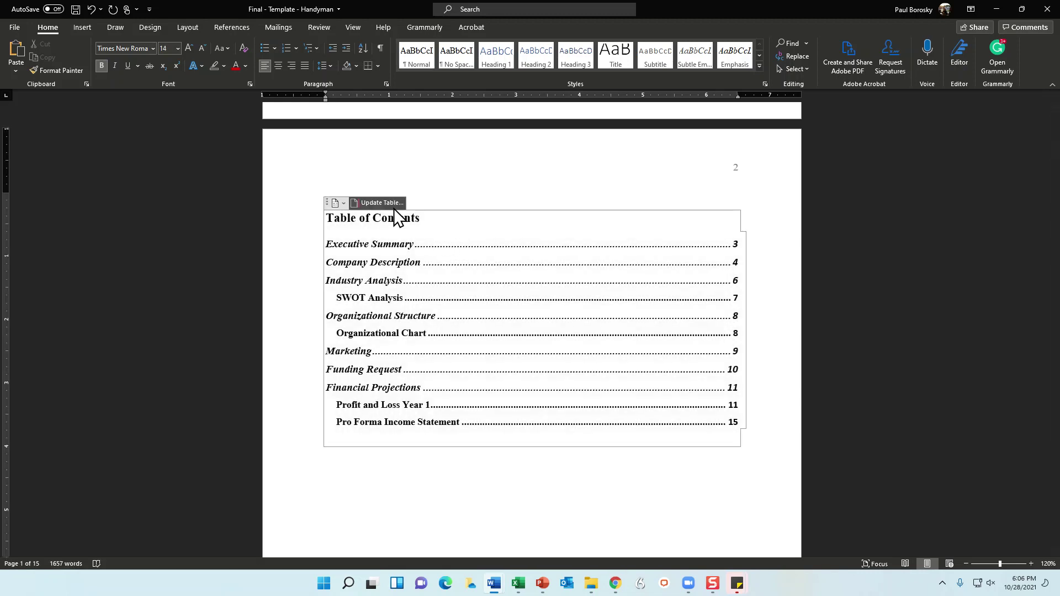
pyautogui.click(372, 203)
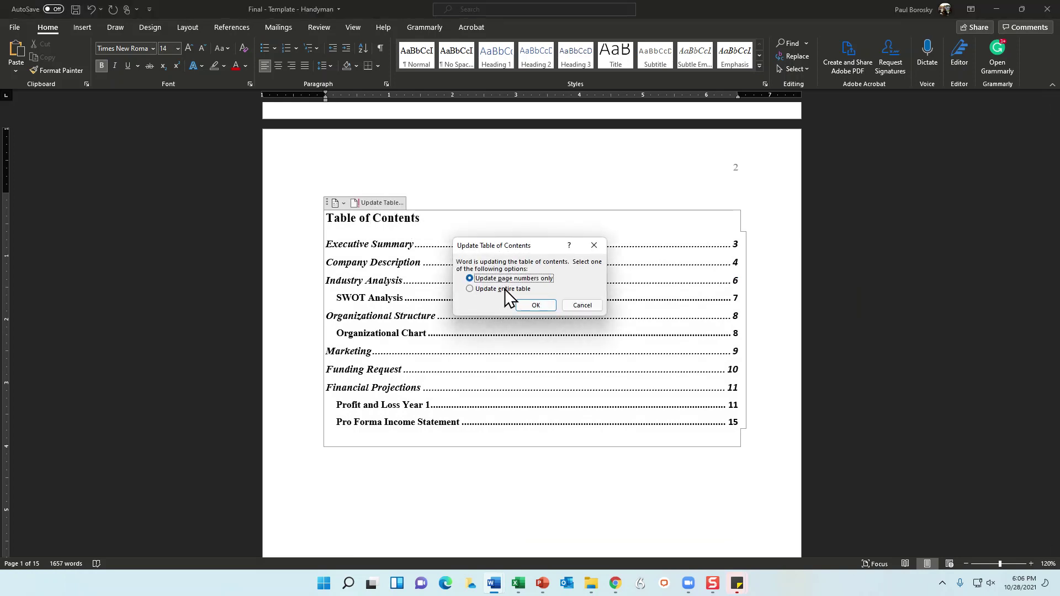
pyautogui.click(480, 290)
pyautogui.click(535, 306)
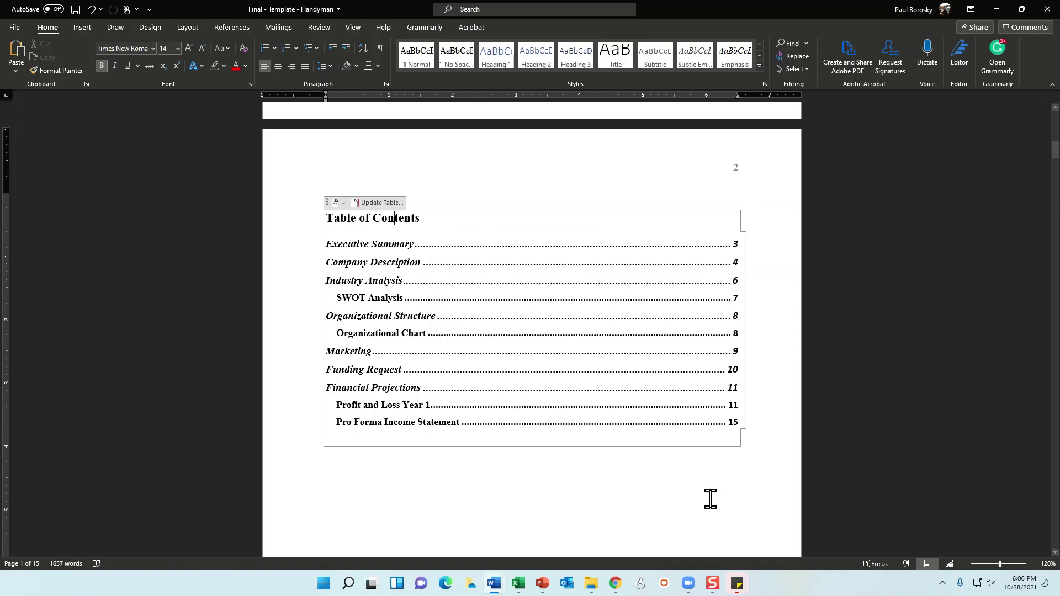
# - Review the Executive Summary and Company Description sections for highlighted placeholders such as company name, location, services and financial figures
pyautogui.scroll(-3, 580, 450)
pyautogui.scroll(-5, 580, 450)
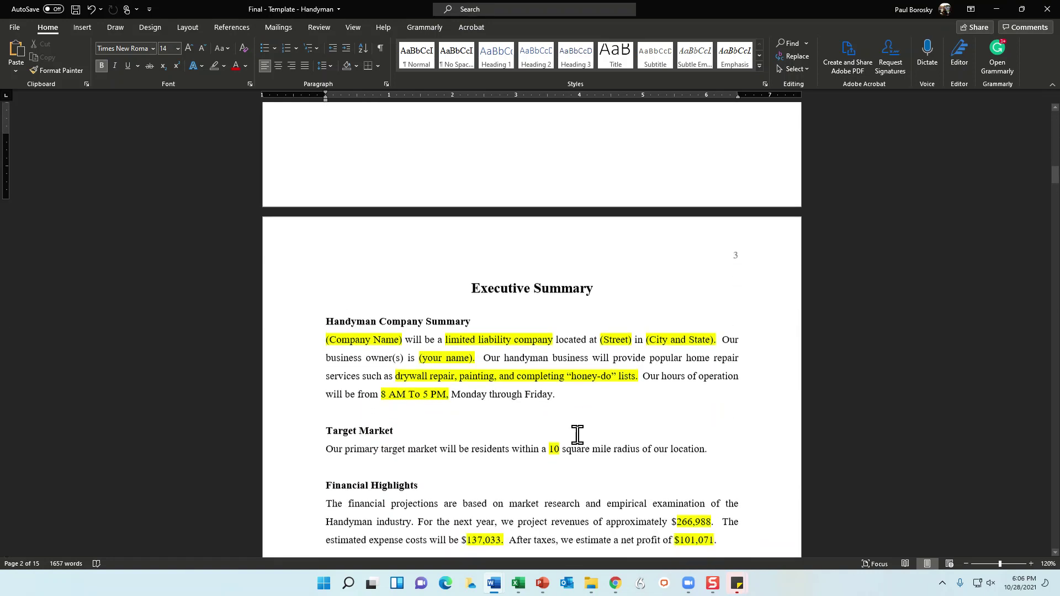
pyautogui.scroll(-1, 577, 428)
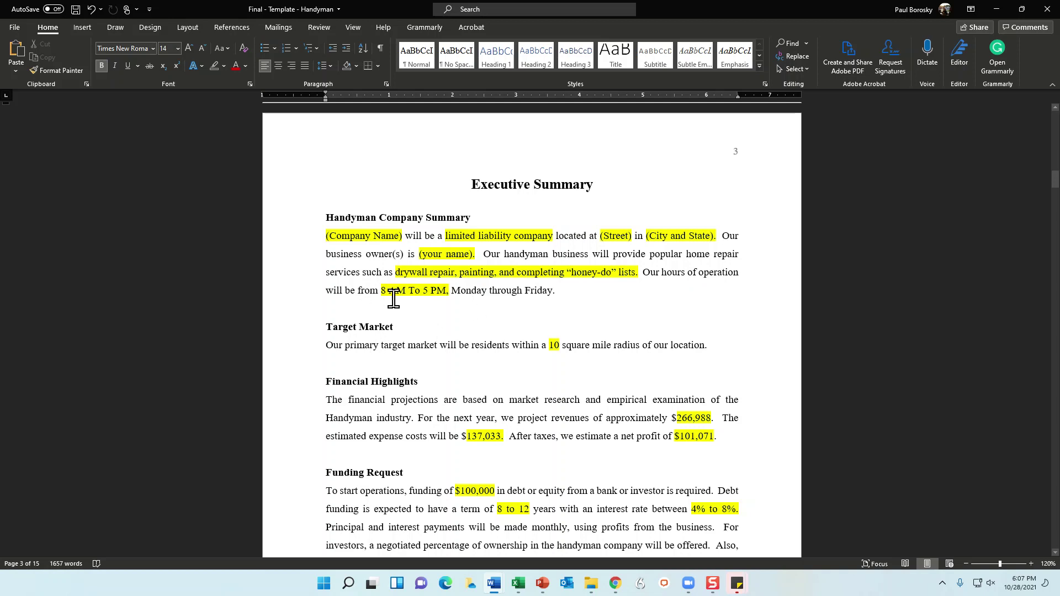
pyautogui.scroll(-1, 409, 300)
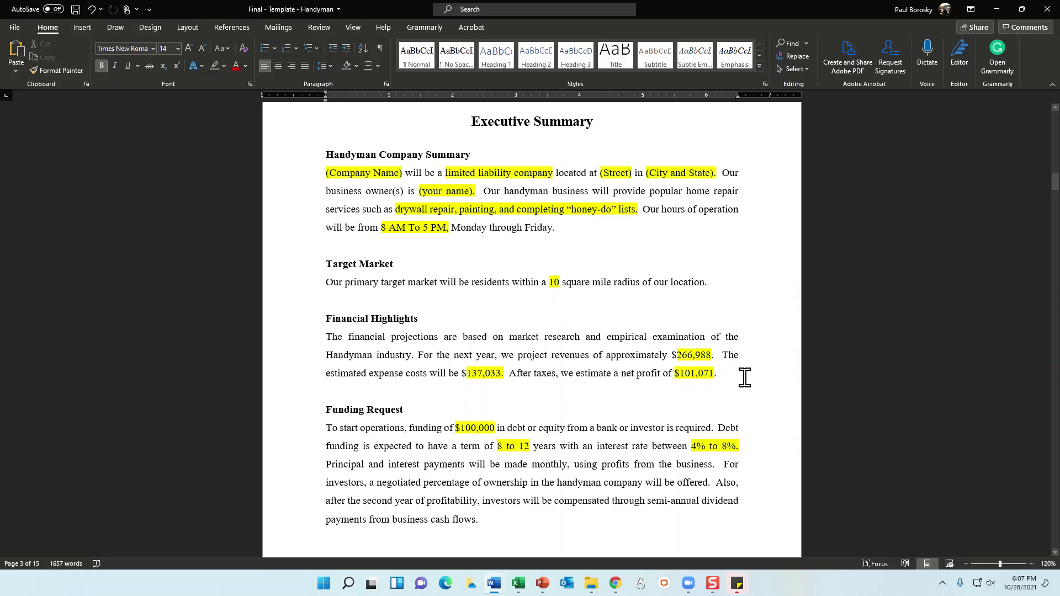
pyautogui.scroll(-1, 552, 436)
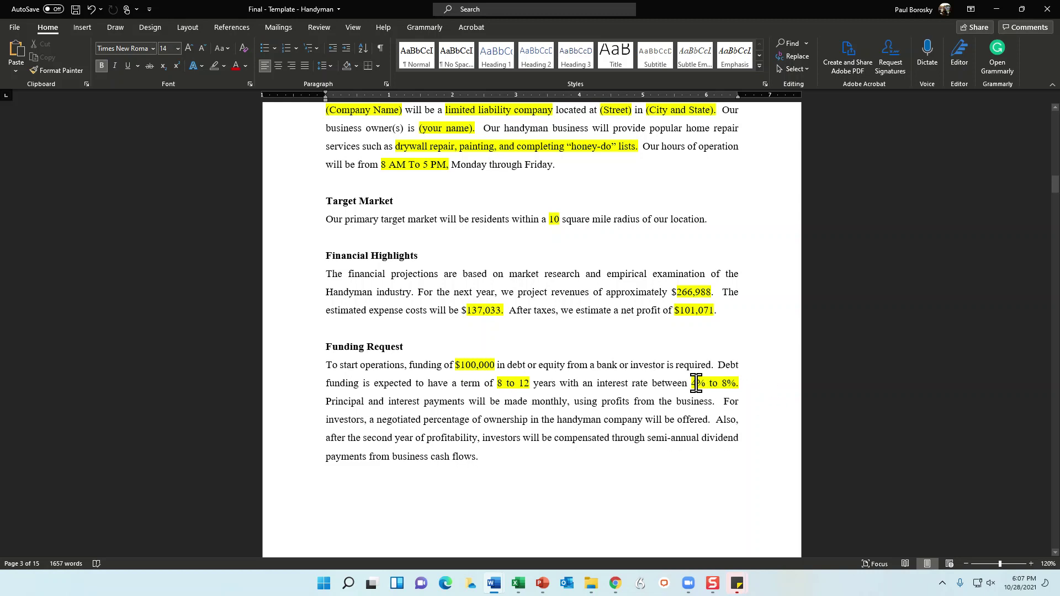
pyautogui.scroll(-9, 553, 410)
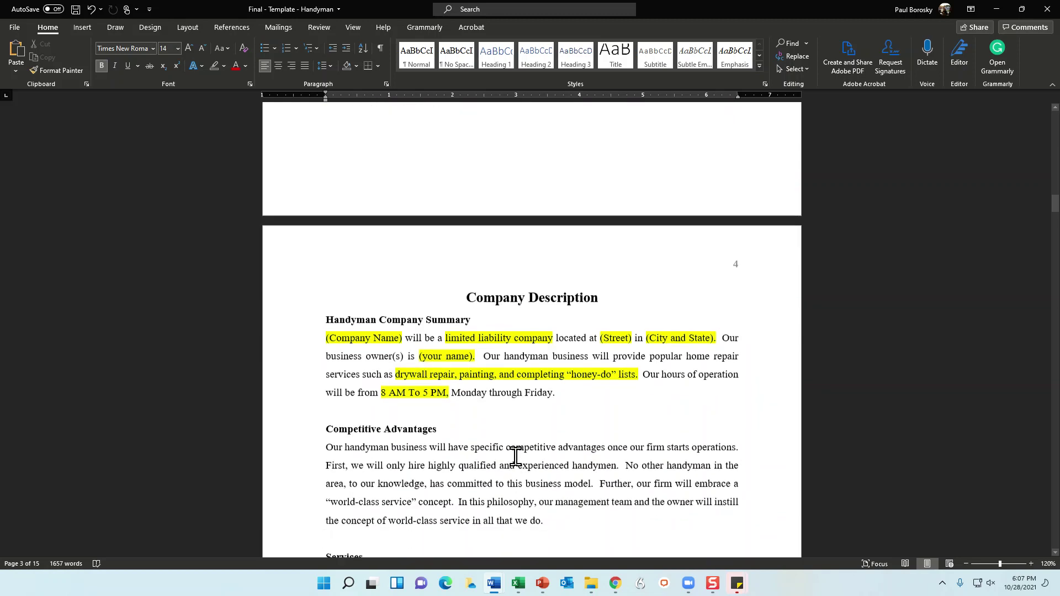
pyautogui.scroll(-2, 514, 457)
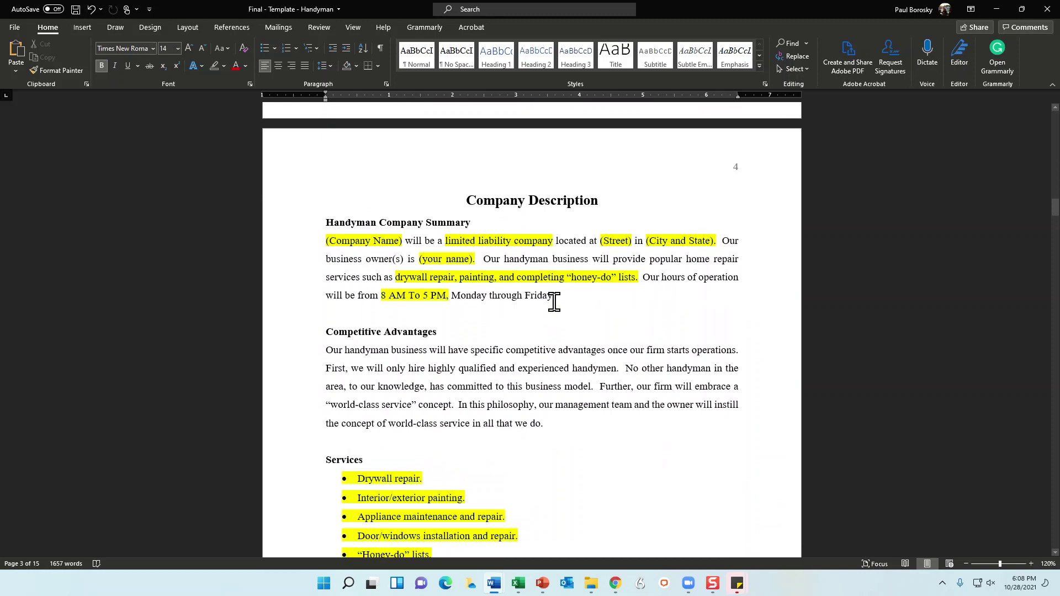
pyautogui.scroll(-4, 554, 302)
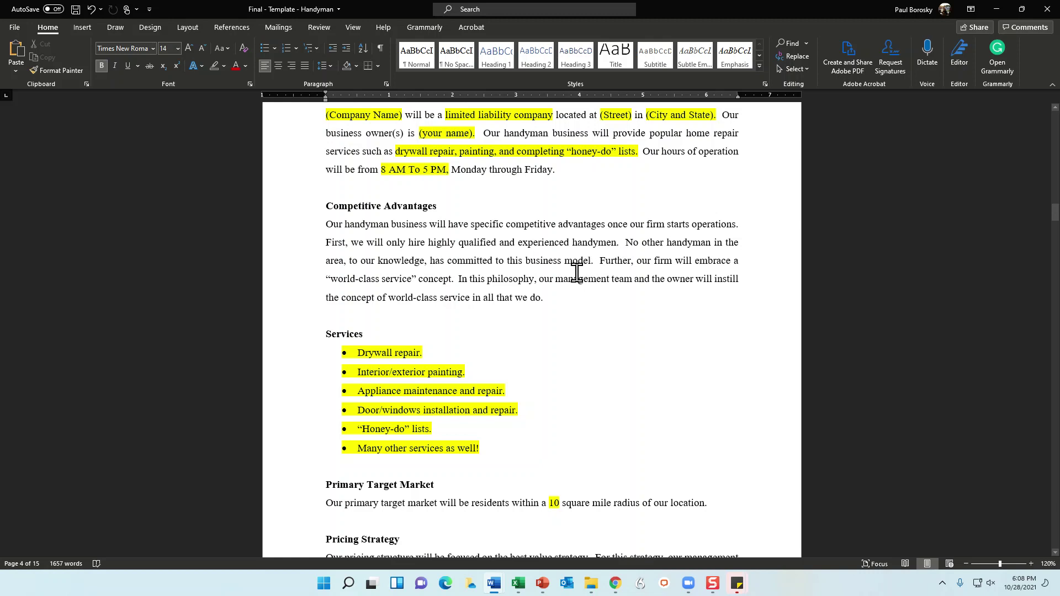
pyautogui.scroll(-3, 580, 269)
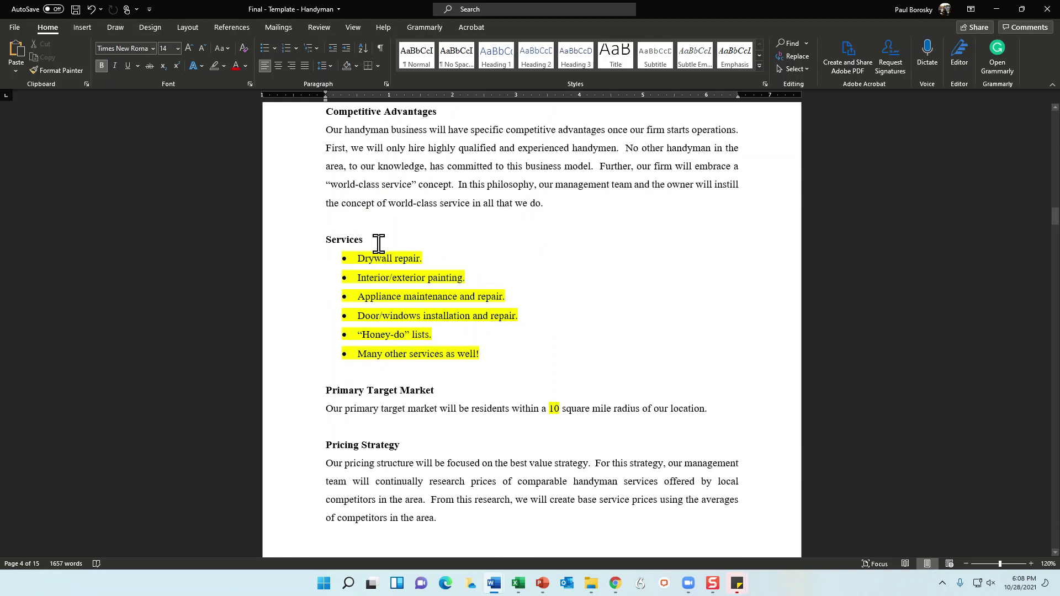
# - Try to extend the "Drywall repair" bullet under Services with a dash and a description
pyautogui.click(444, 257)
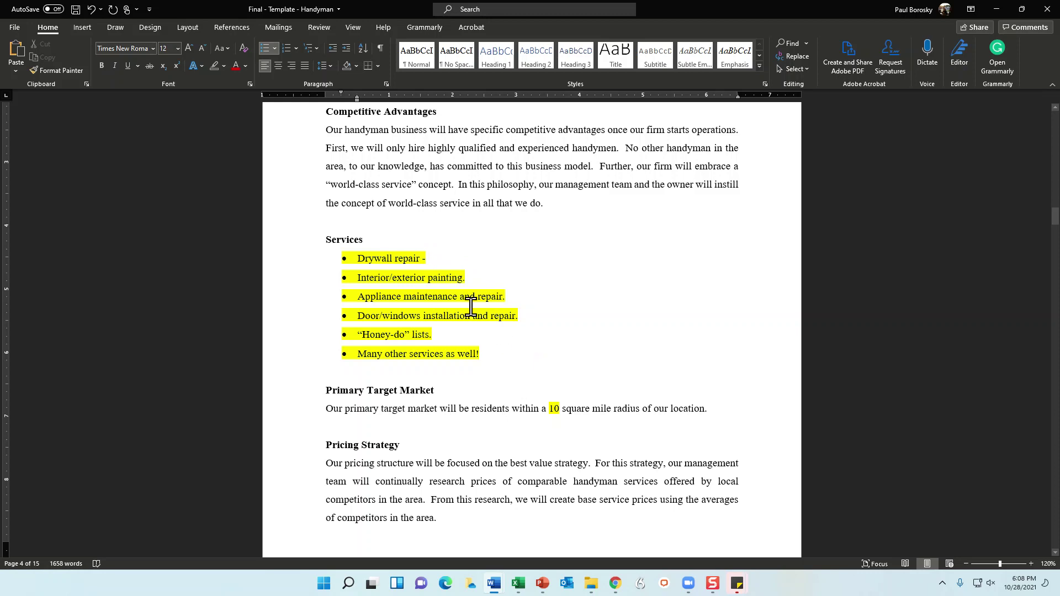
pyautogui.write('Don')
pyautogui.press('BackSpace')
pyautogui.write('c')
# - Review the target market, pricing strategy, hours, location, and the Business Objectives and Timeline items through 6 – 12 months
pyautogui.scroll(-3, 478, 440)
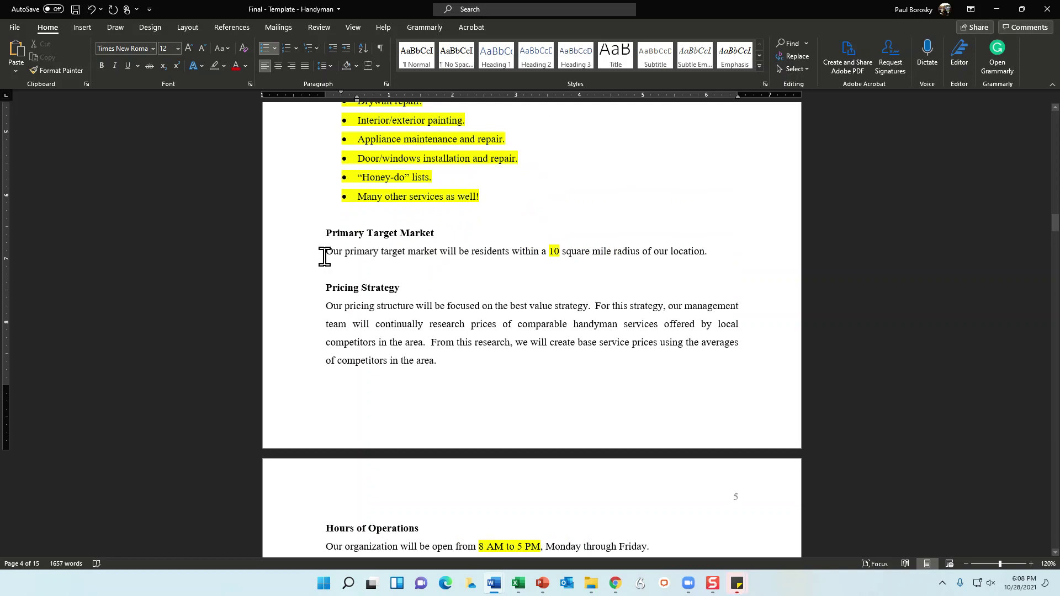
pyautogui.scroll(-1, 466, 351)
pyautogui.scroll(-1, 466, 352)
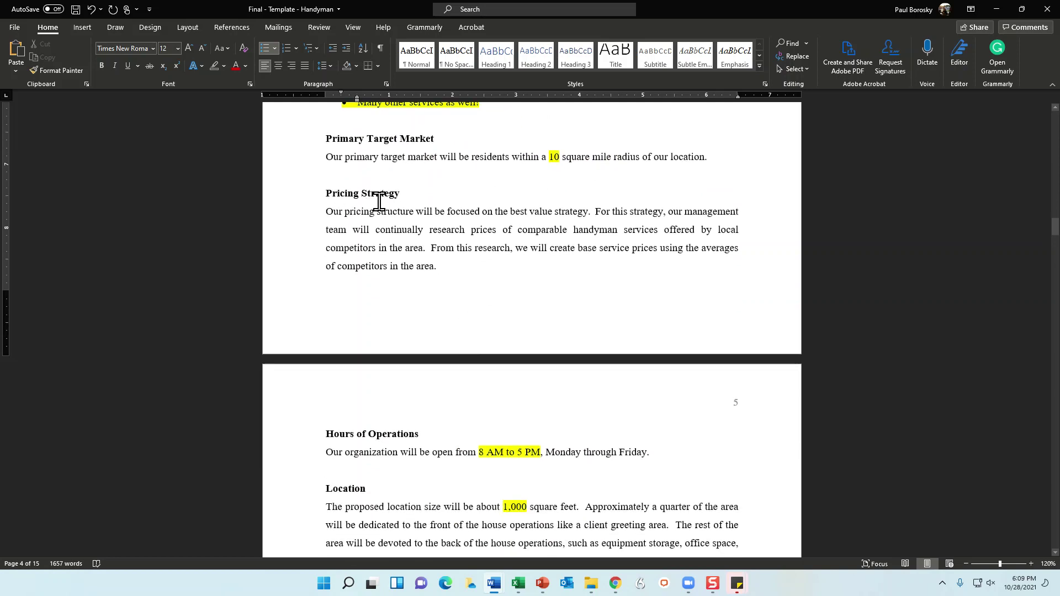
pyautogui.scroll(-2, 596, 317)
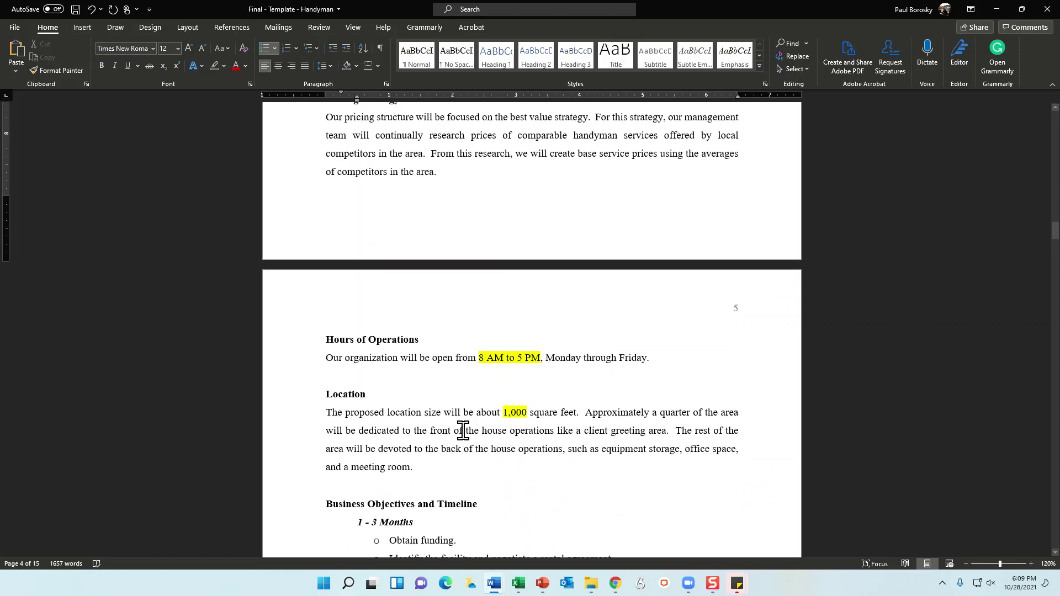
pyautogui.scroll(-1, 462, 430)
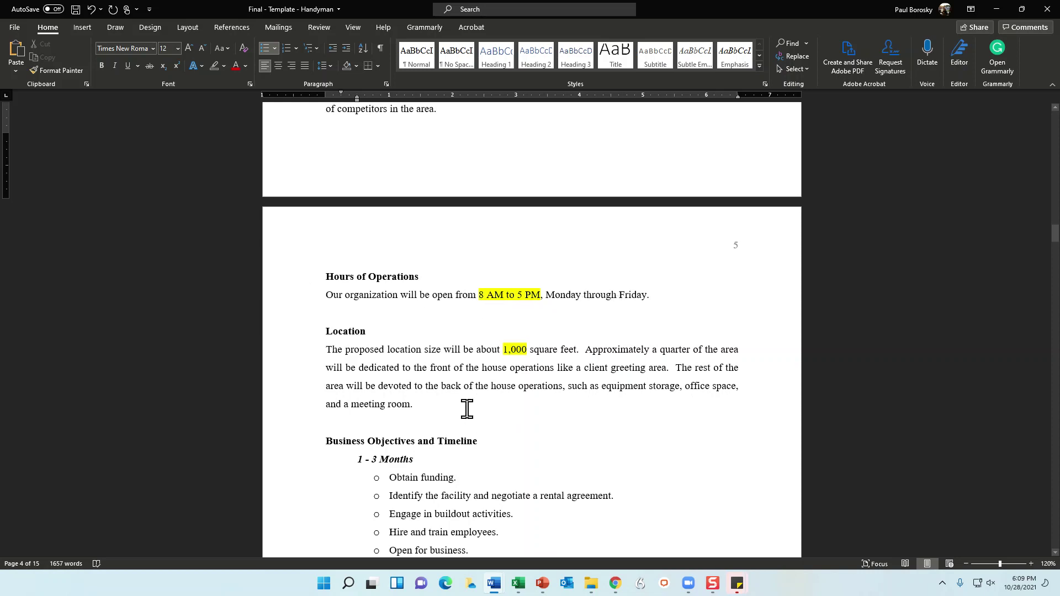
pyautogui.scroll(-1, 466, 406)
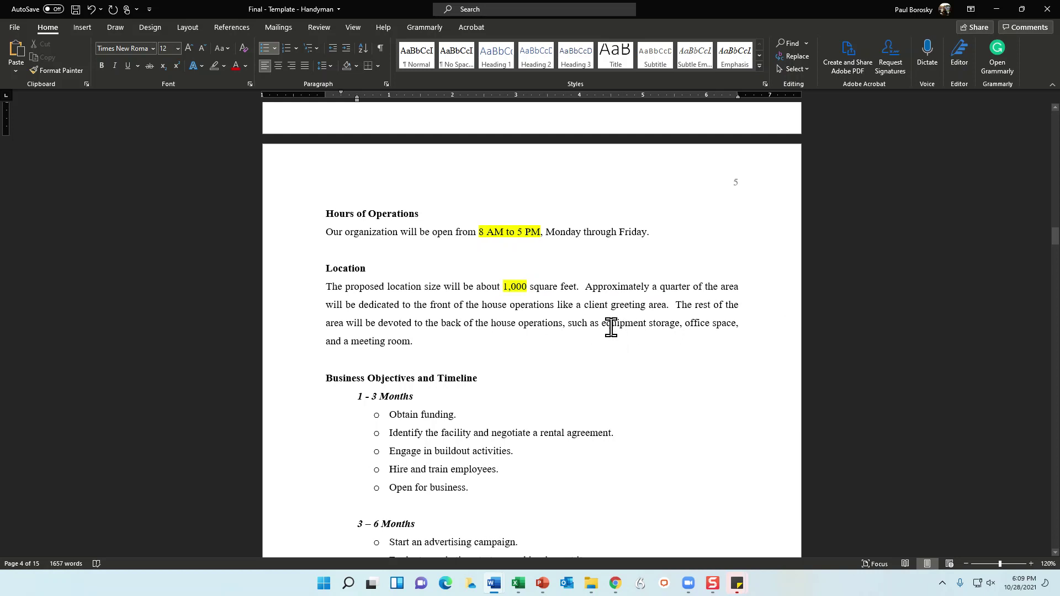
pyautogui.scroll(-5, 610, 326)
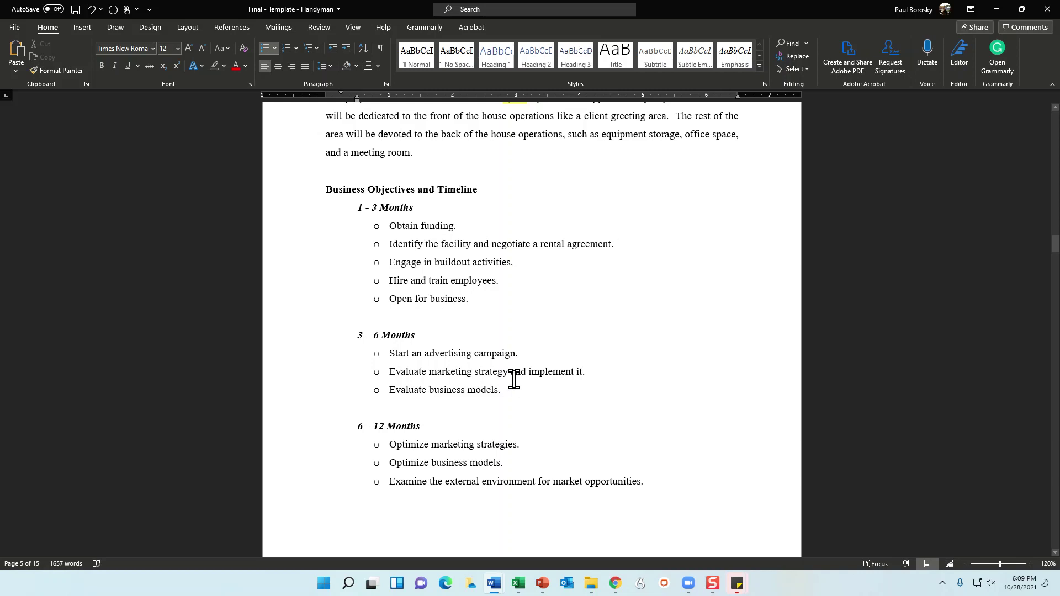
pyautogui.scroll(-1, 483, 356)
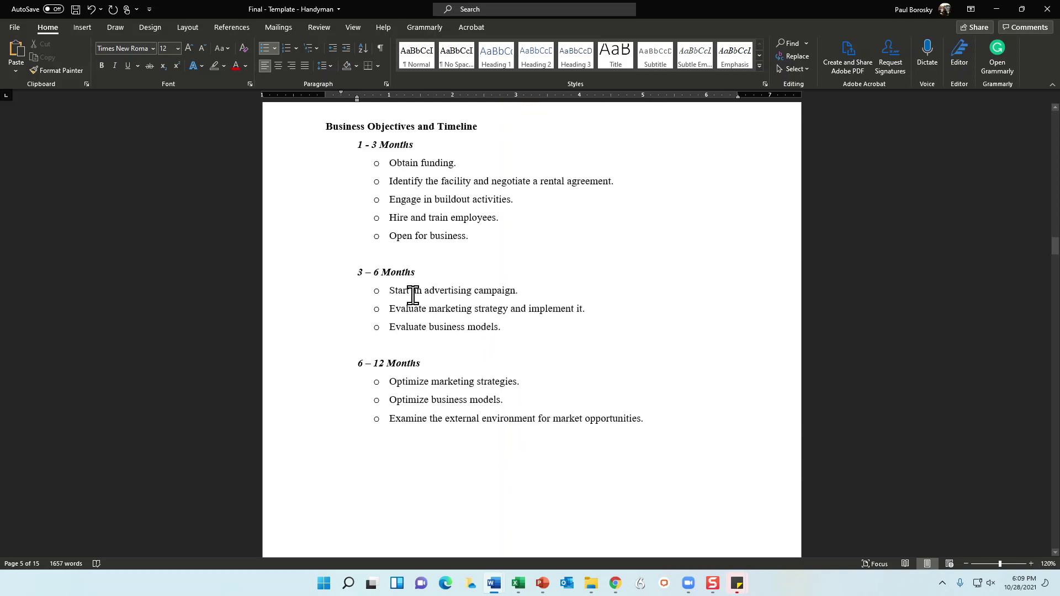
pyautogui.moveTo(504, 326); pyautogui.dragTo(416, 329)
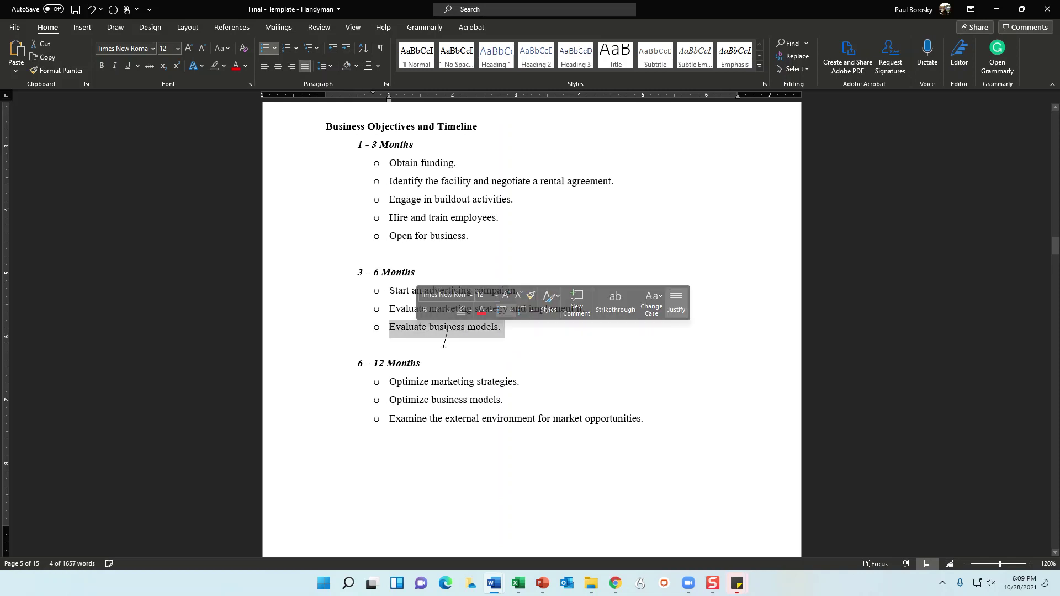
# - Examine the Industry Analysis page, including the Handyman Services Franchises overview and its industry statistics boxes
pyautogui.scroll(-3, 440, 343)
pyautogui.scroll(-3, 497, 342)
pyautogui.click(565, 348)
pyautogui.scroll(-2, 544, 409)
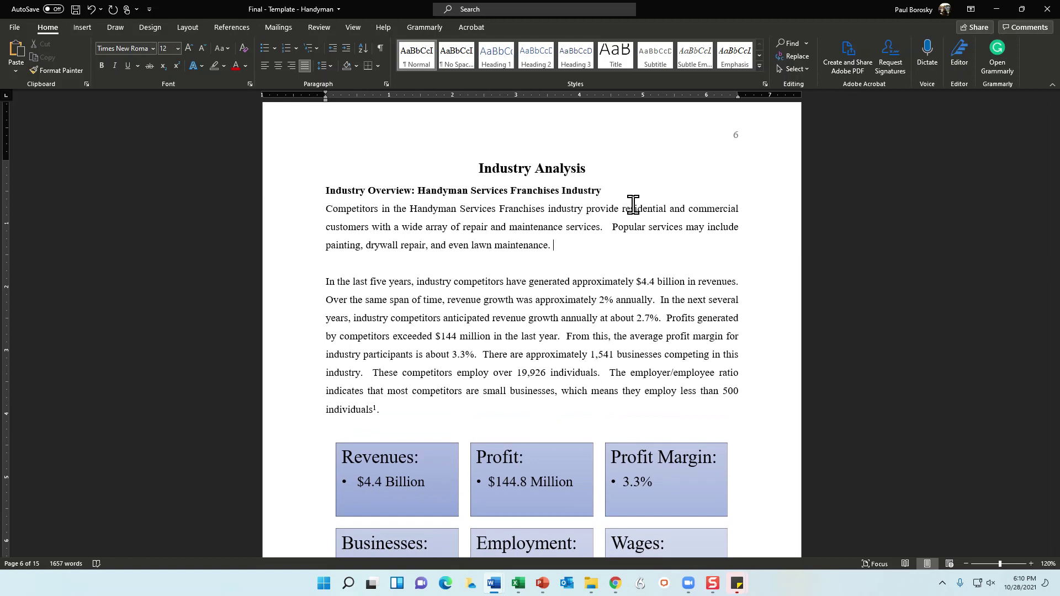
pyautogui.scroll(-1, 535, 353)
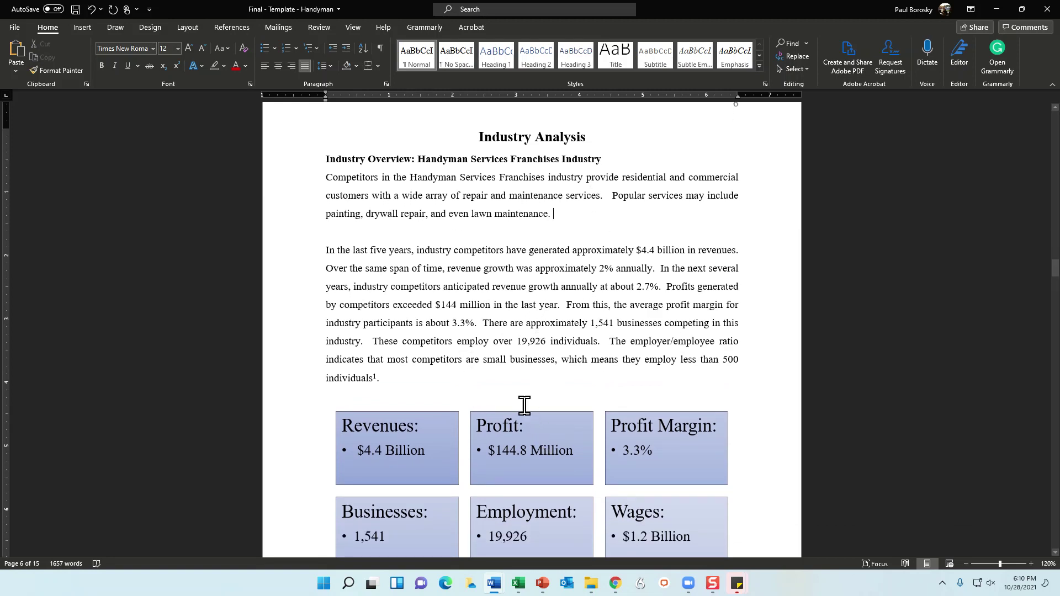
pyautogui.scroll(-1, 537, 418)
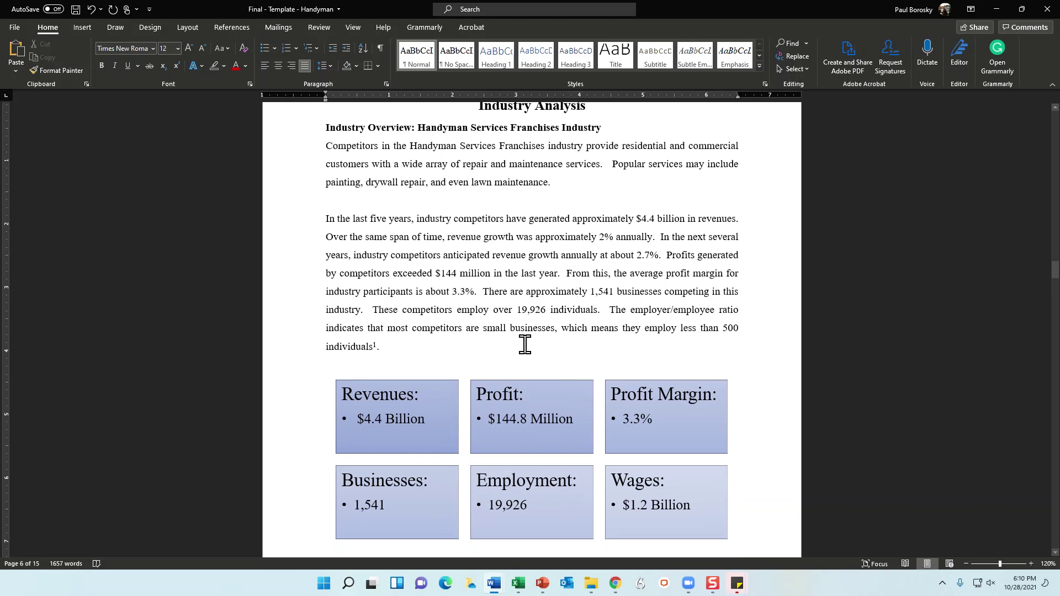
pyautogui.scroll(2, 524, 343)
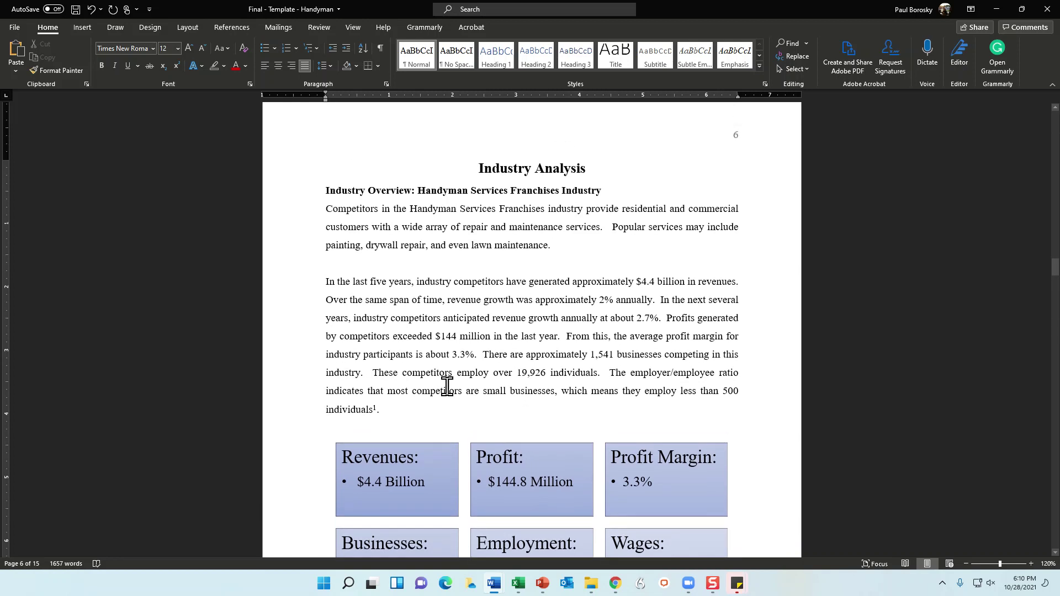
# - Replace the word "Management" in the first Strengths bullet of the SWOT Analysis graphic with "adfa"
pyautogui.scroll(-1, 519, 386)
pyautogui.scroll(-15, 518, 388)
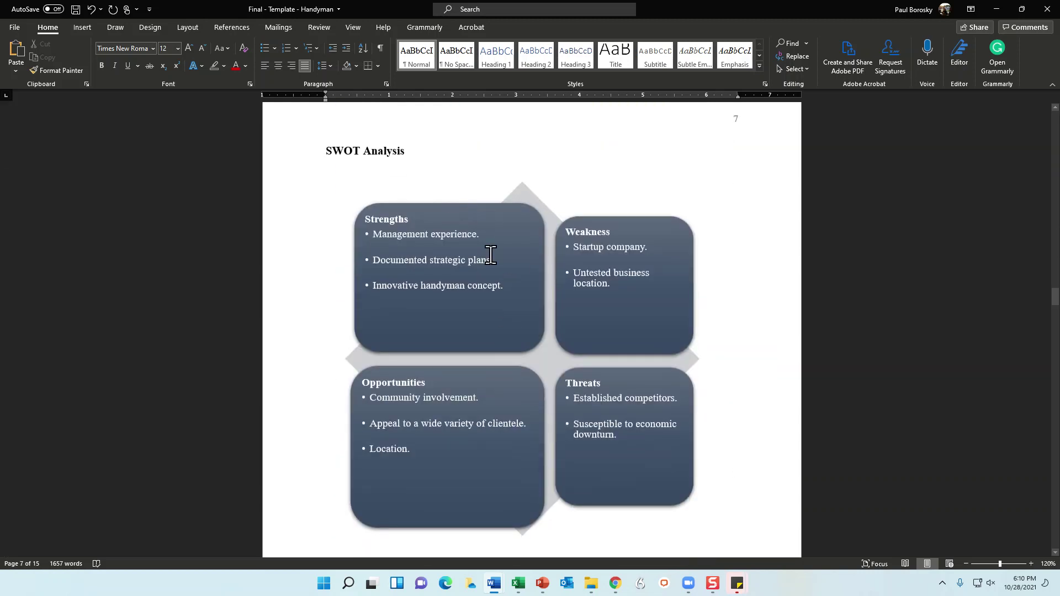
pyautogui.click(509, 308)
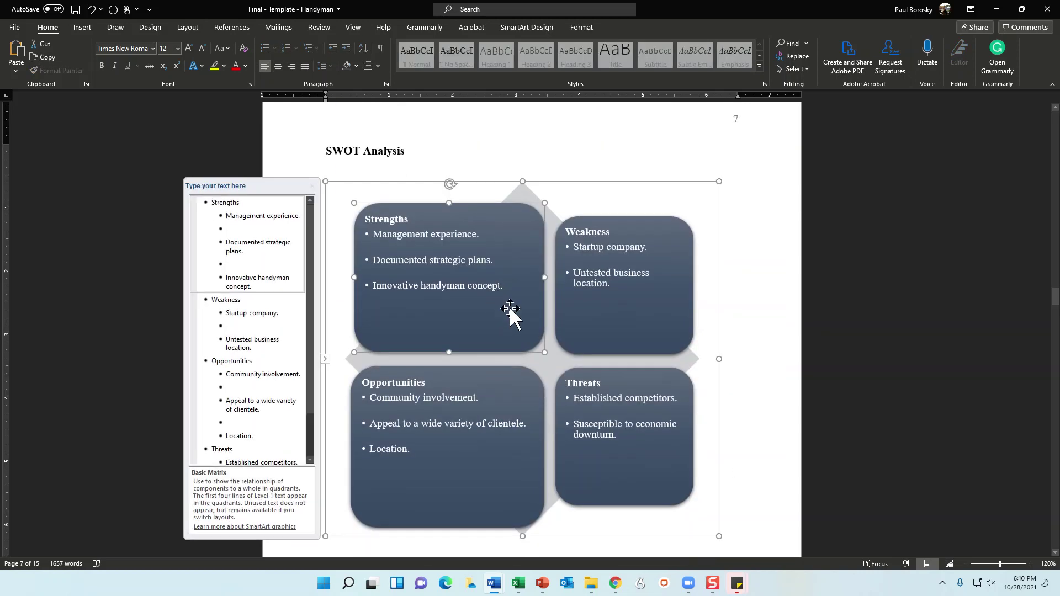
pyautogui.click(708, 223)
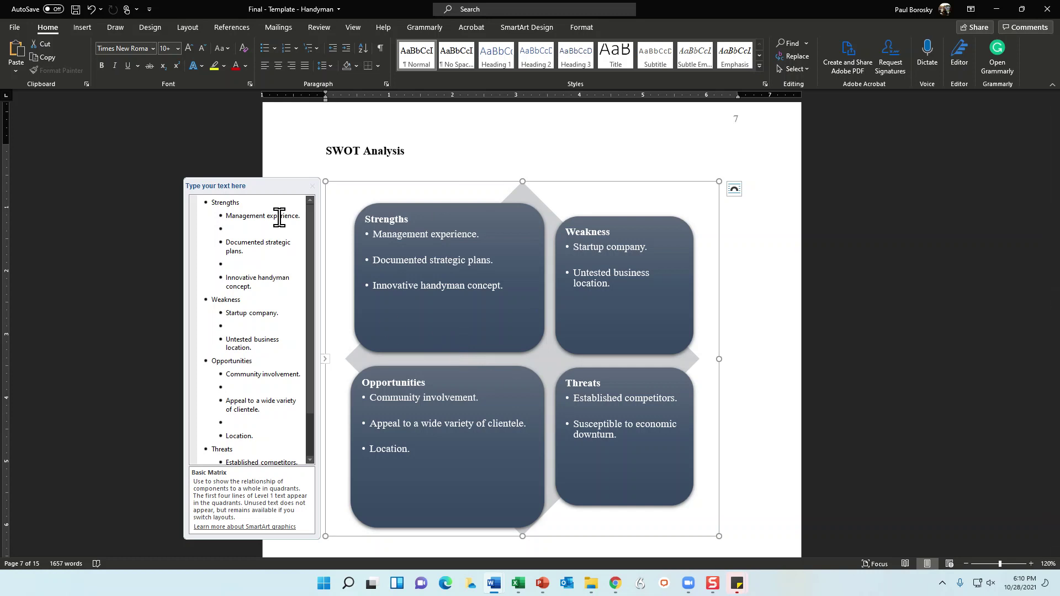
pyautogui.doubleClick(258, 216)
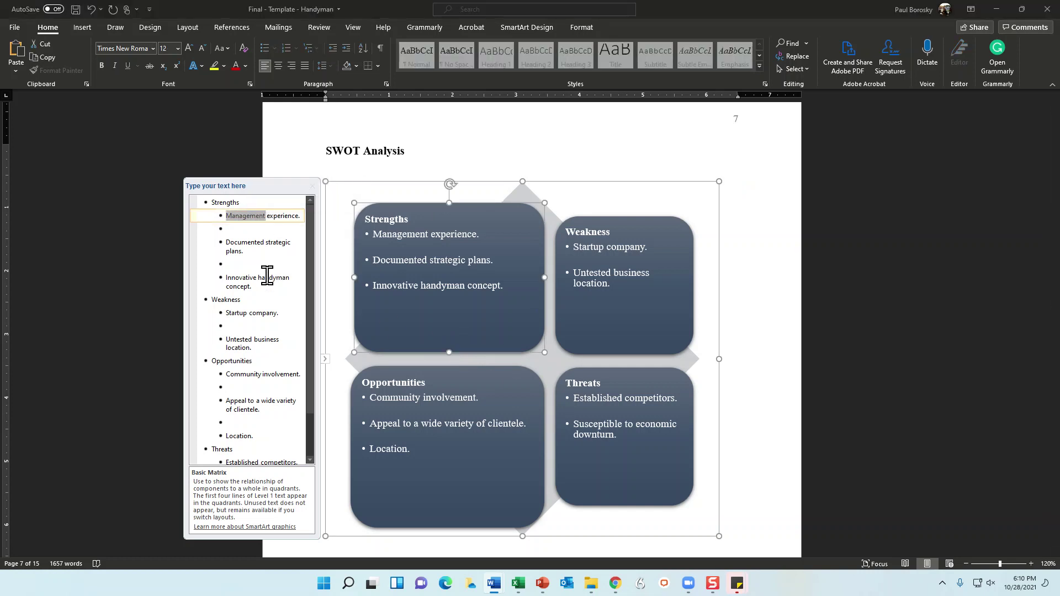
pyautogui.write('adfa')
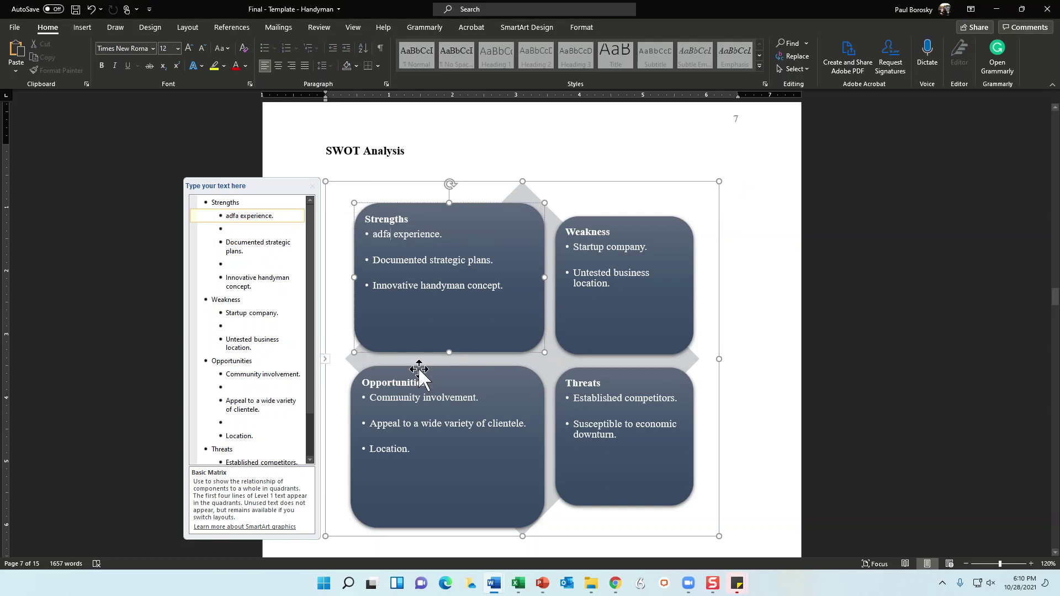
pyautogui.click(650, 192)
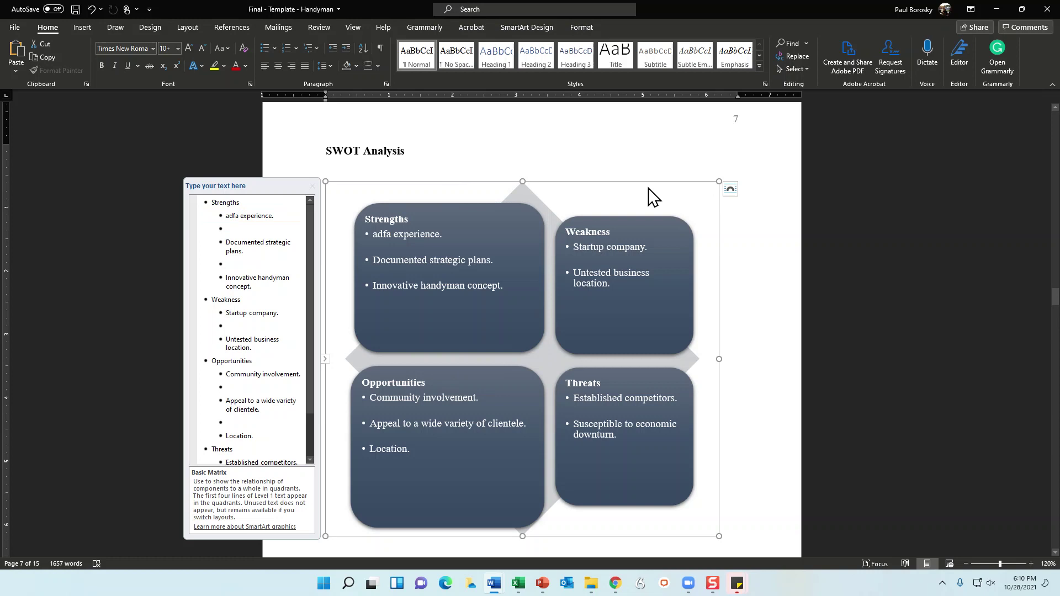
# - Inspect the blank spacer bullets between the Strengths entries in the SWOT graphic's text list
pyautogui.click(324, 360)
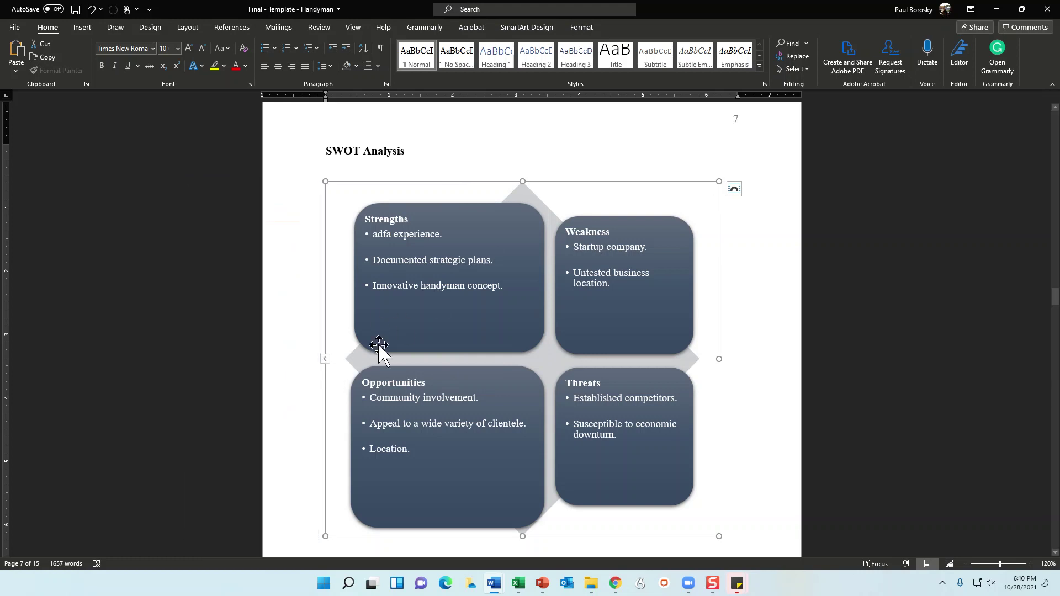
pyautogui.click(325, 360)
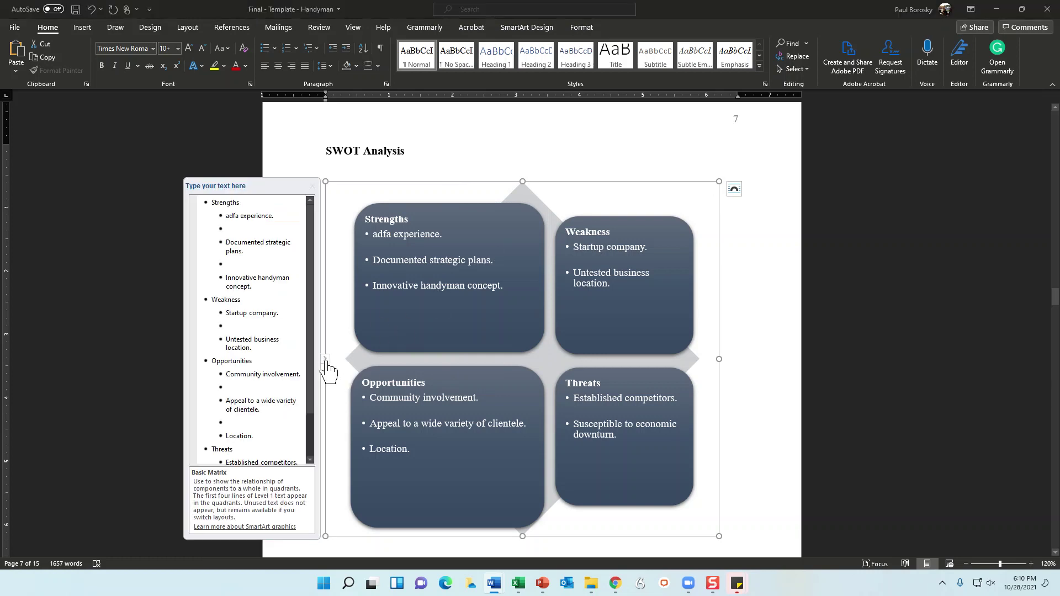
pyautogui.click(238, 238)
pyautogui.click(241, 276)
pyautogui.click(238, 264)
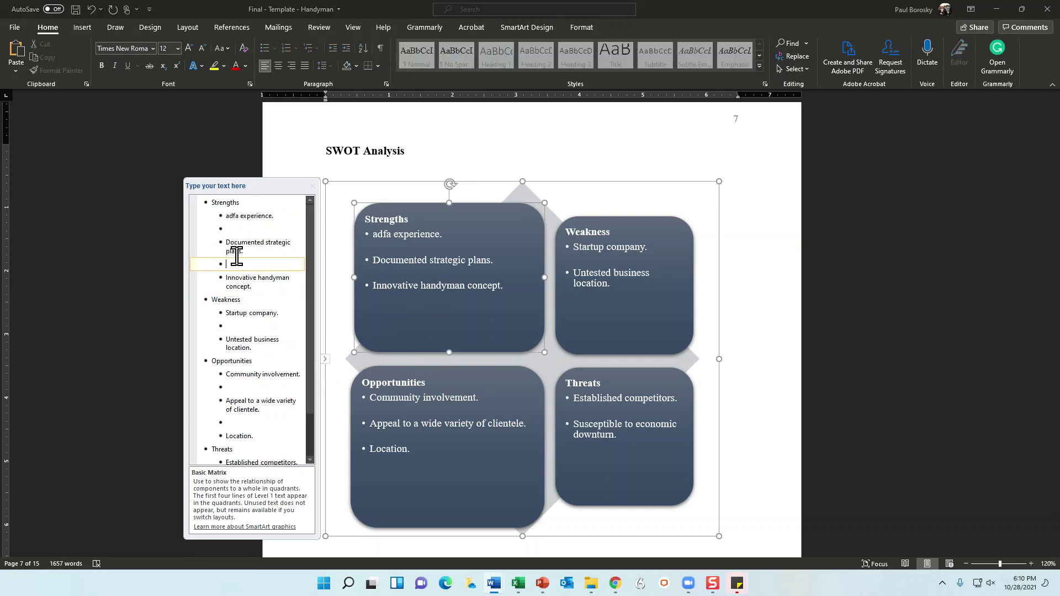
pyautogui.click(241, 228)
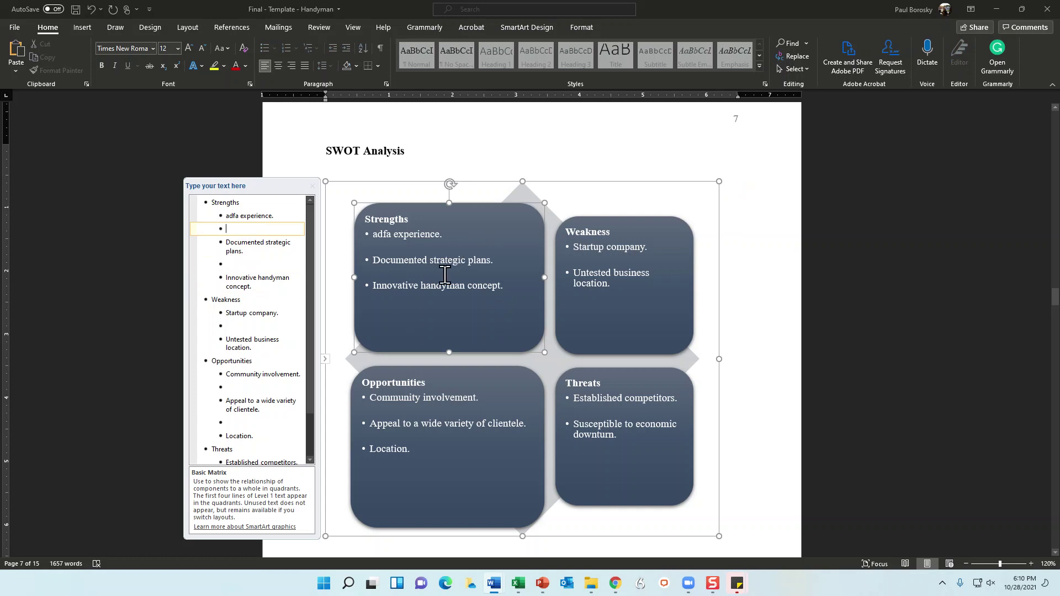
pyautogui.click(313, 186)
# - Review the Organizational Structure page's ownership placeholders and inspect the entries in the organizational chart's text list
pyautogui.scroll(-12, 556, 292)
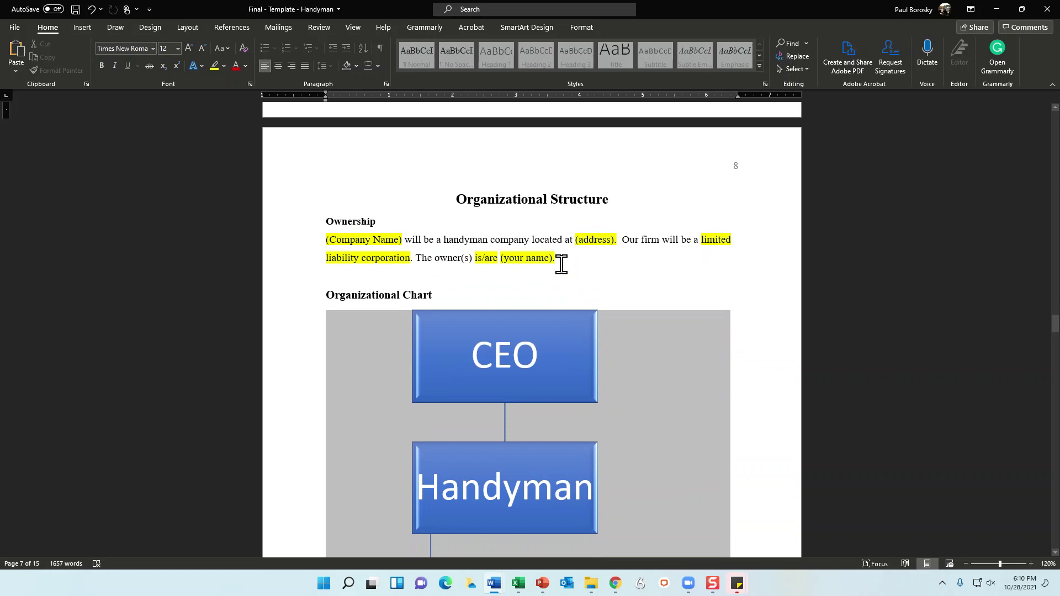
pyautogui.scroll(-1, 552, 266)
pyautogui.scroll(-2, 560, 240)
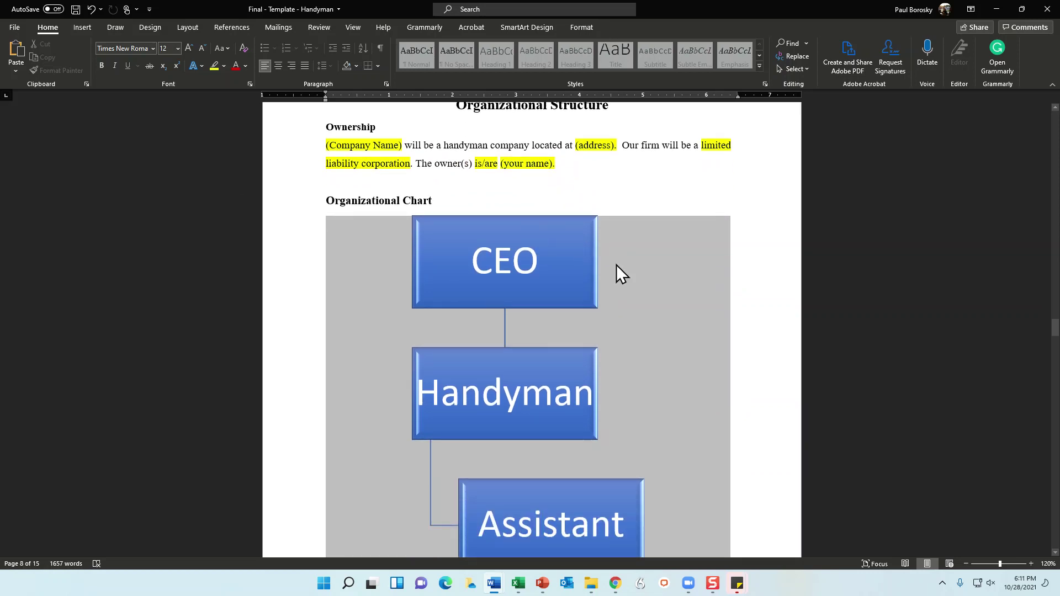
pyautogui.scroll(-2, 658, 300)
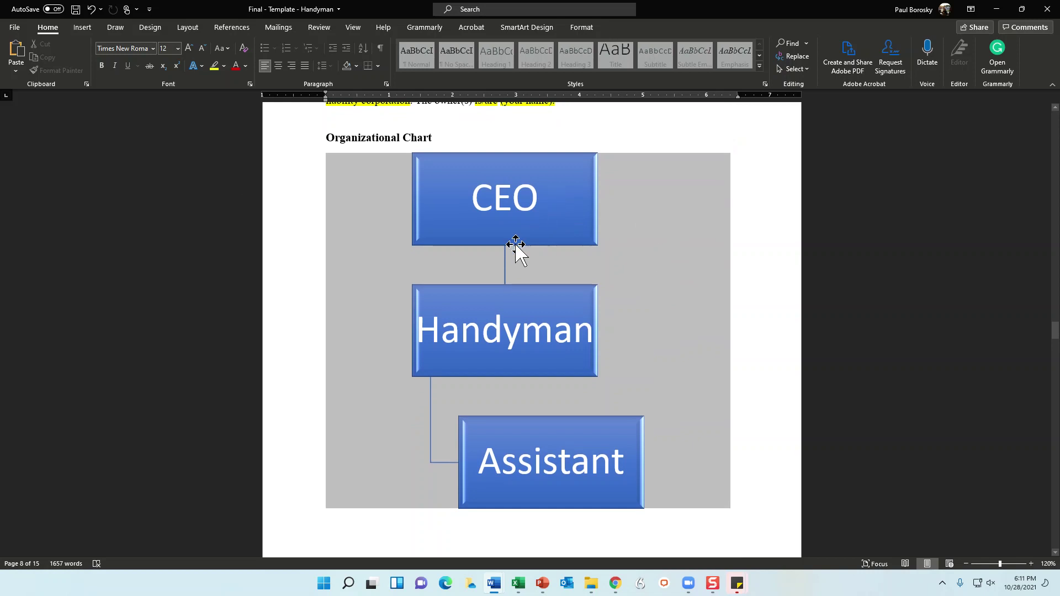
pyautogui.click(654, 331)
pyautogui.click(326, 336)
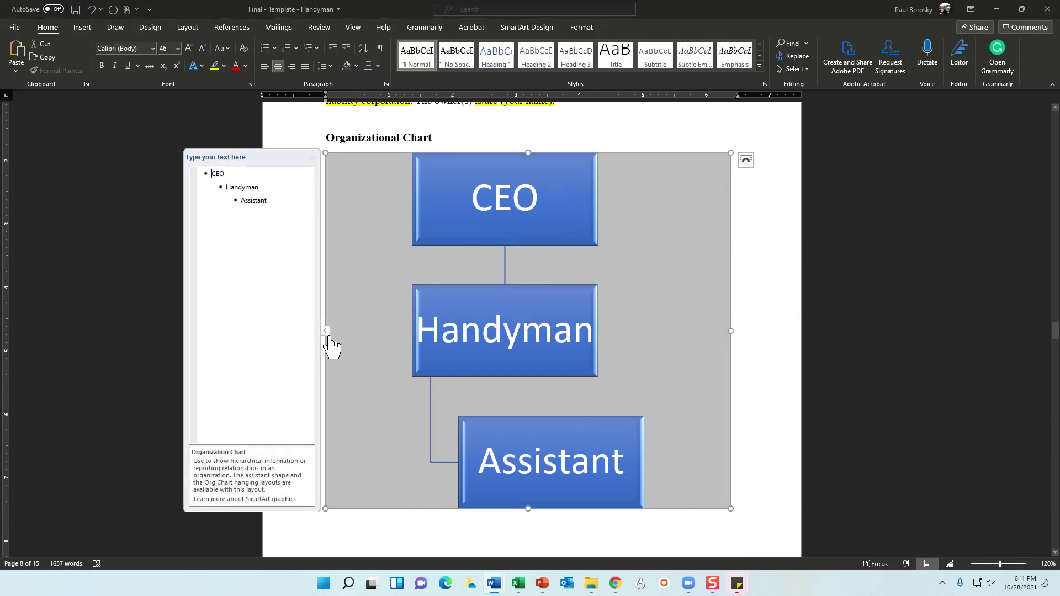
pyautogui.click(275, 202)
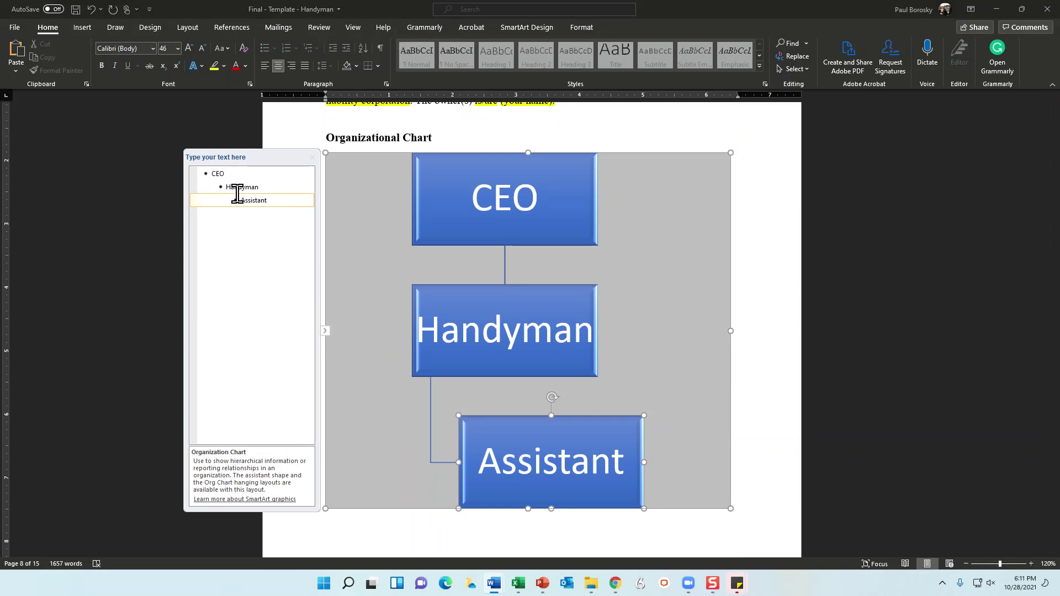
pyautogui.click(312, 161)
# - Highlight "semi-annual" in yellow in the last sentence of the Funding Request paragraph
pyautogui.scroll(-10, 343, 350)
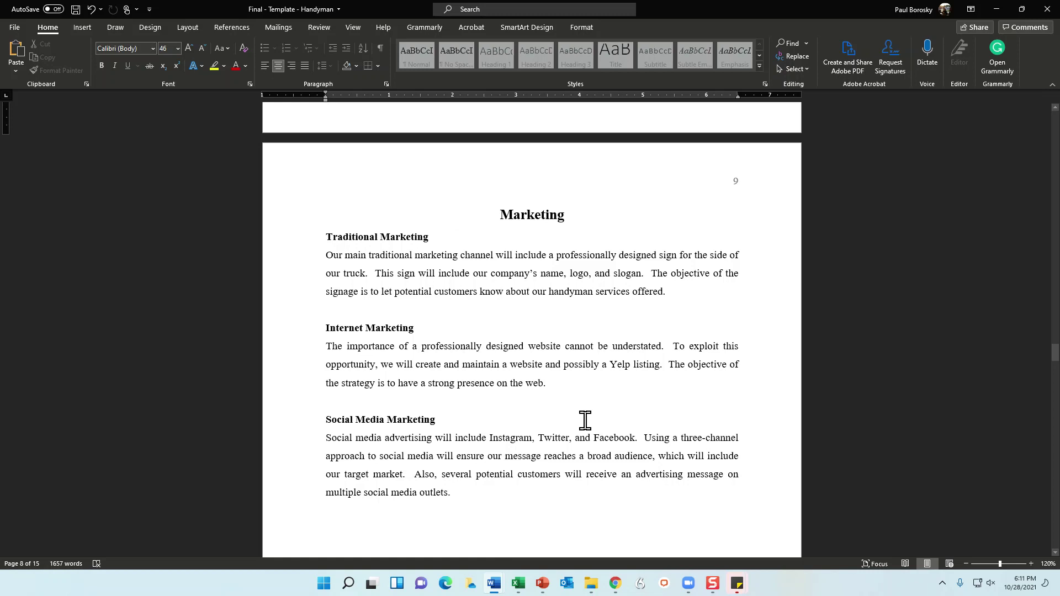
pyautogui.scroll(-3, 552, 439)
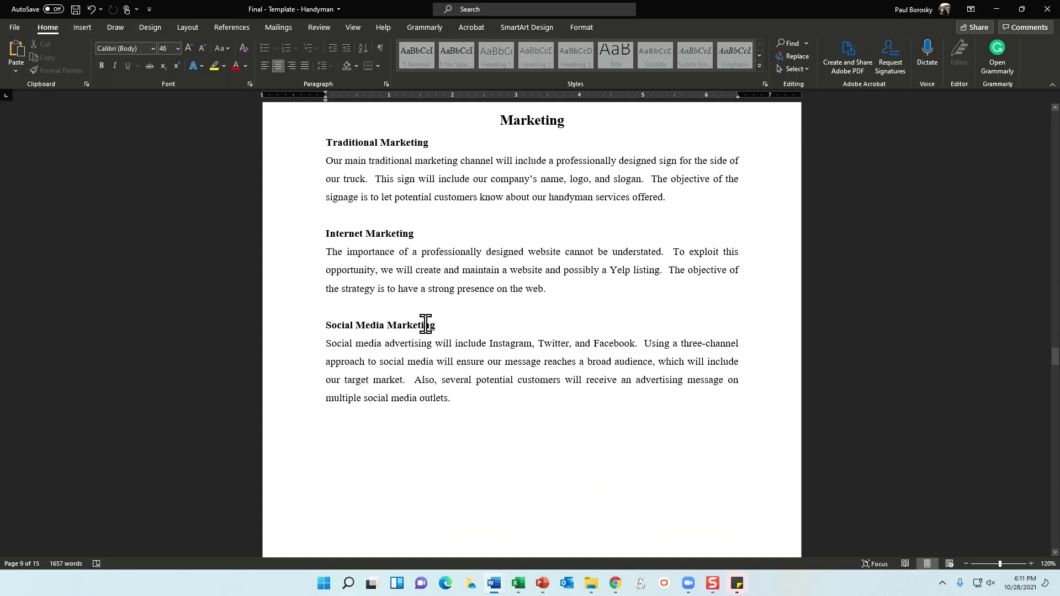
pyautogui.scroll(1, 463, 371)
pyautogui.scroll(-14, 463, 367)
pyautogui.scroll(-4, 561, 371)
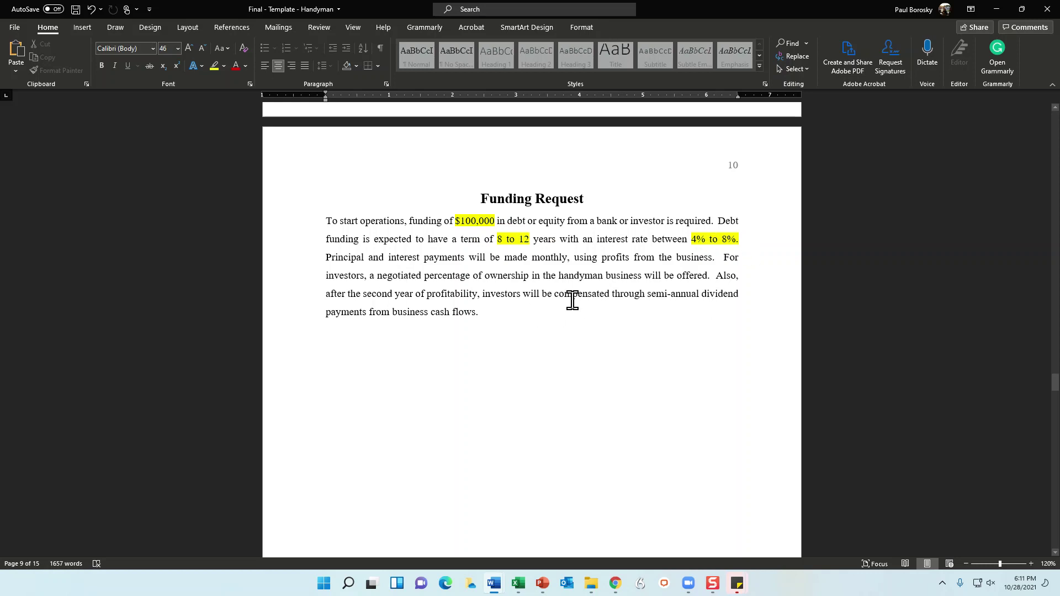
pyautogui.moveTo(671, 293); pyautogui.dragTo(649, 294)
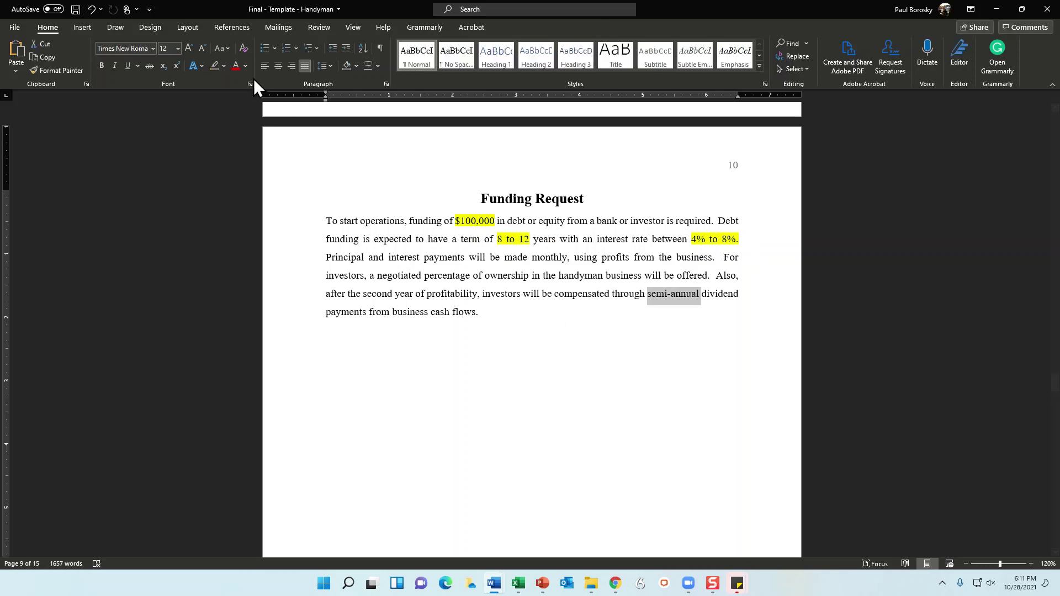
pyautogui.click(224, 66)
pyautogui.click(219, 78)
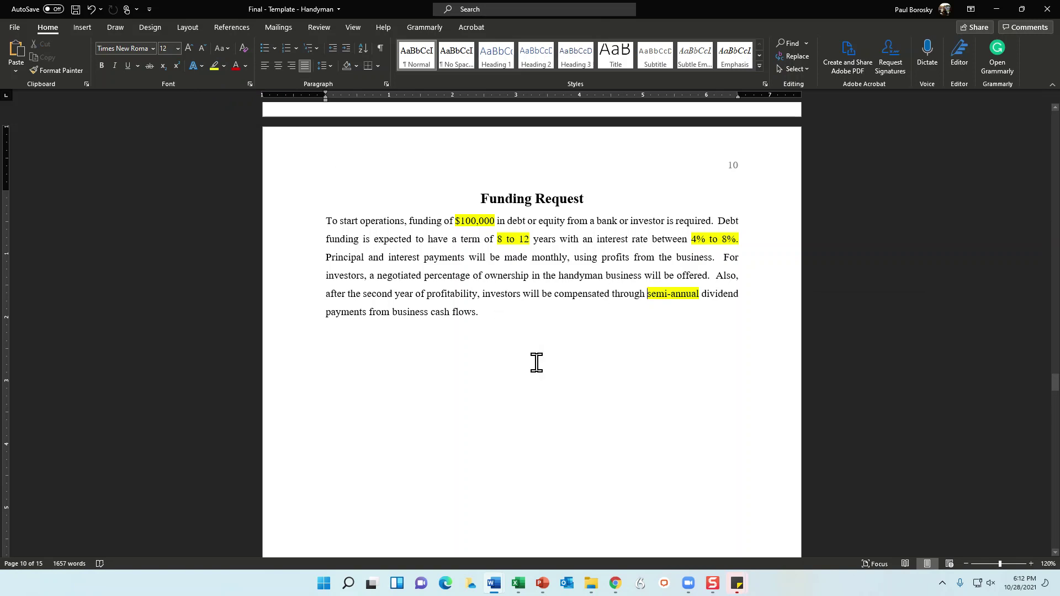
# - Review the Financial Projections, from the Year 1 quarterly profit and loss tables through the five-year Pro Forma Income Statement
pyautogui.scroll(-12, 537, 362)
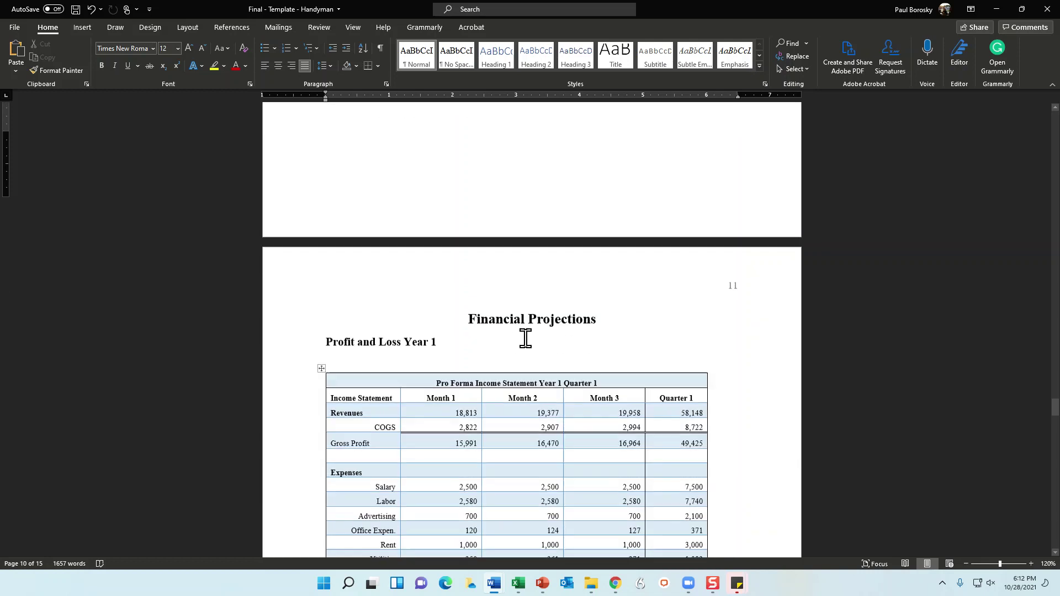
pyautogui.scroll(-1, 638, 365)
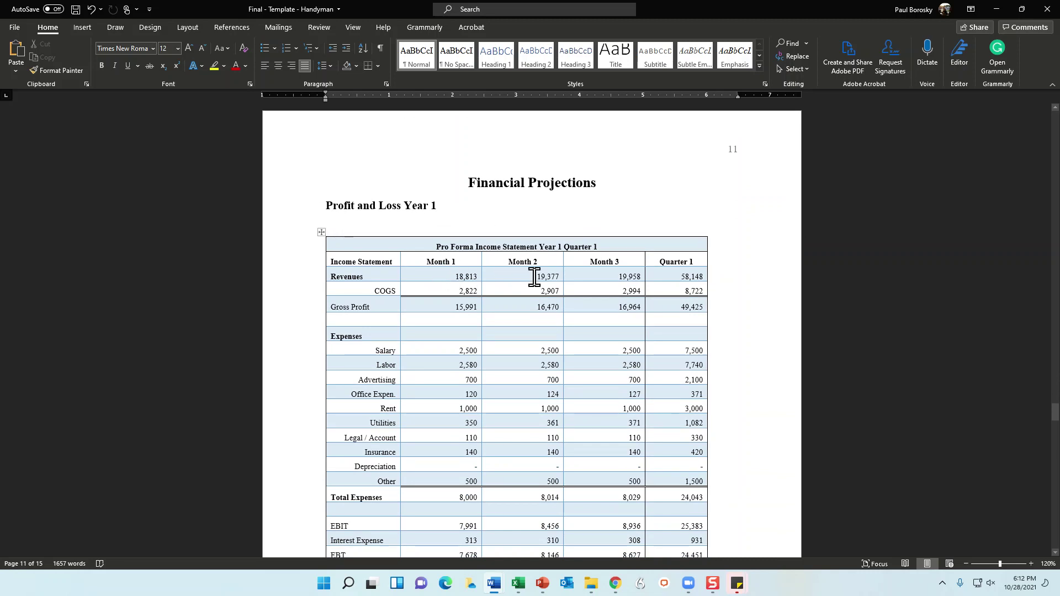
pyautogui.scroll(-10, 586, 312)
pyautogui.scroll(-3, 575, 330)
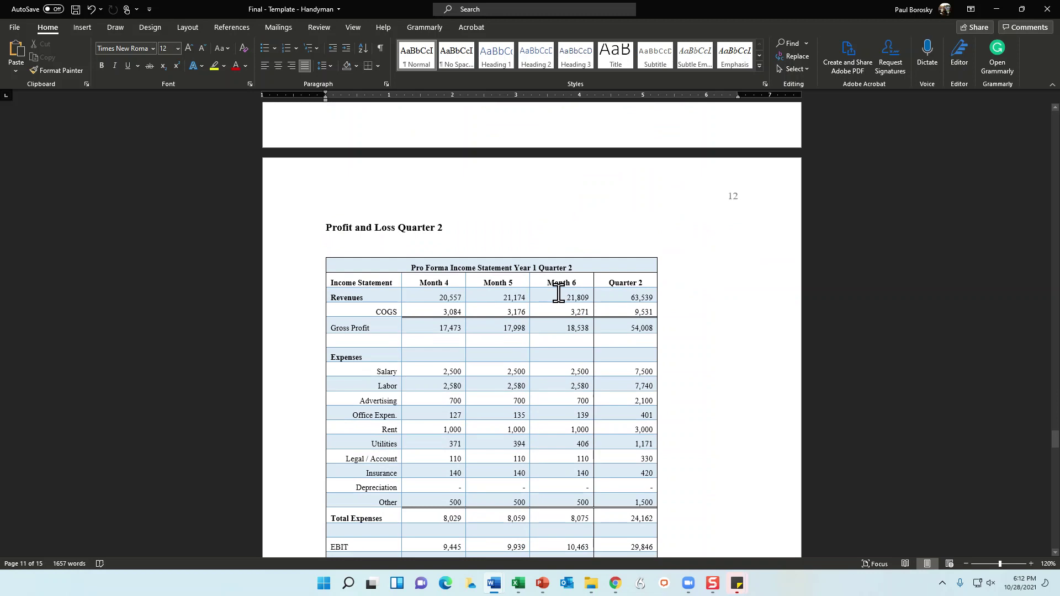
pyautogui.scroll(-10, 559, 293)
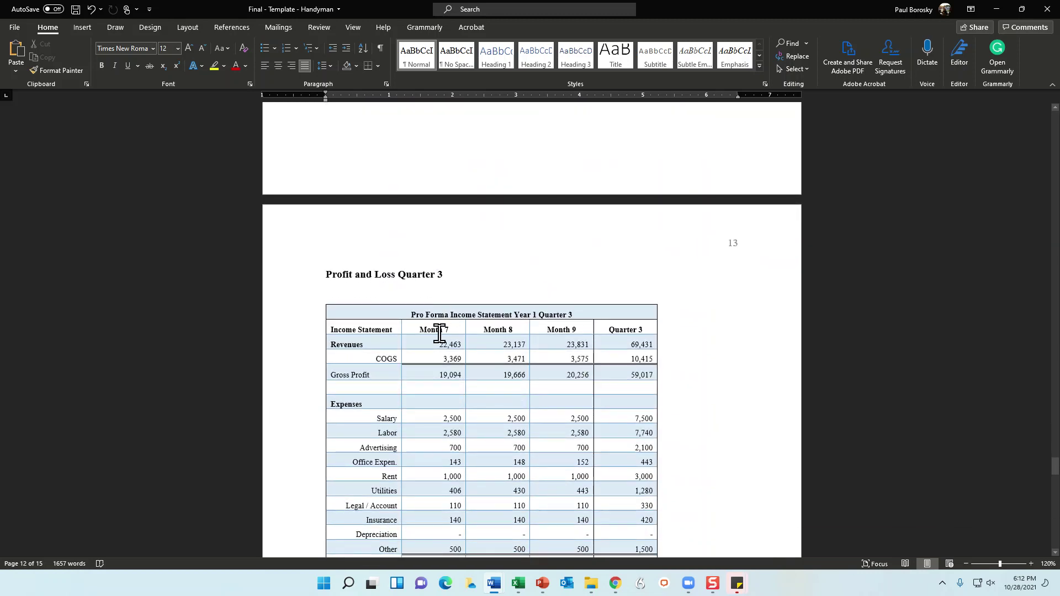
pyautogui.scroll(-10, 541, 337)
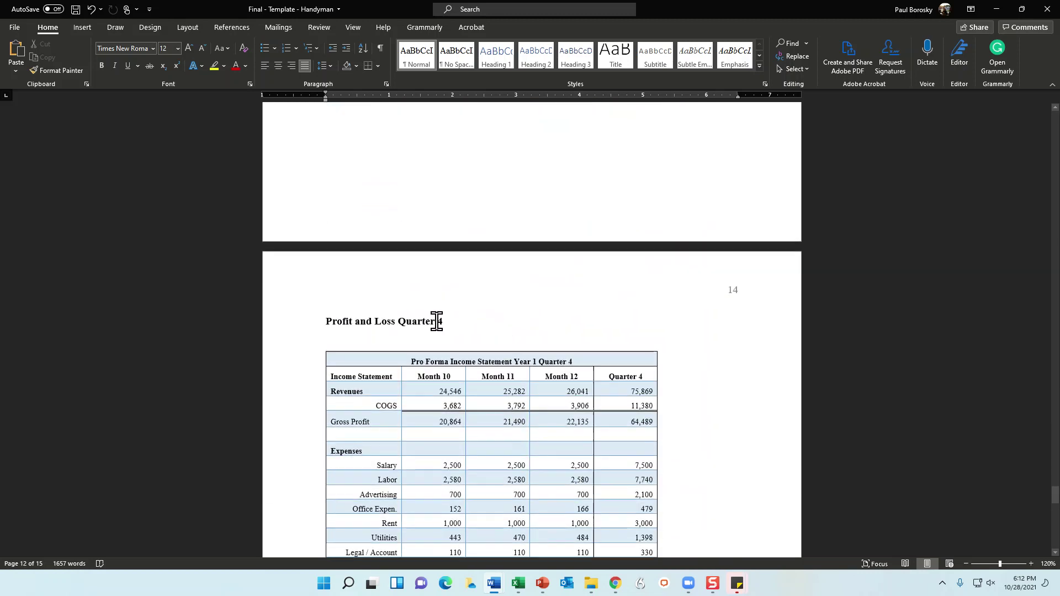
pyautogui.scroll(-1, 436, 321)
pyautogui.scroll(-4, 568, 350)
pyautogui.scroll(-10, 567, 350)
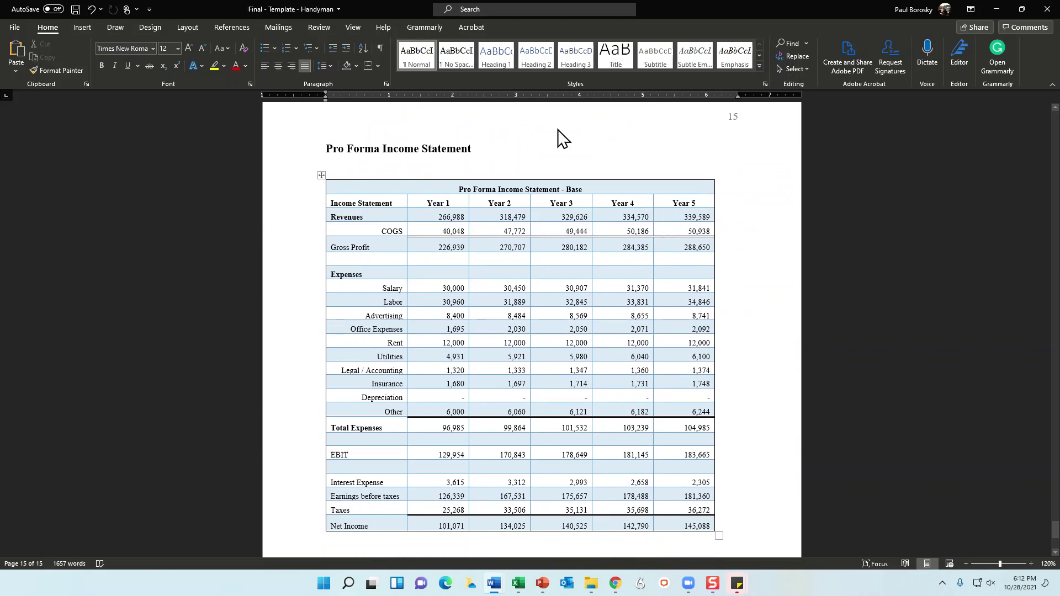
# - Switch to the Excel workbook and set the Num. value for Ave. Customer Sales to 6 on the Information Page sheet
pyautogui.hotkey('alt', 'Tab')
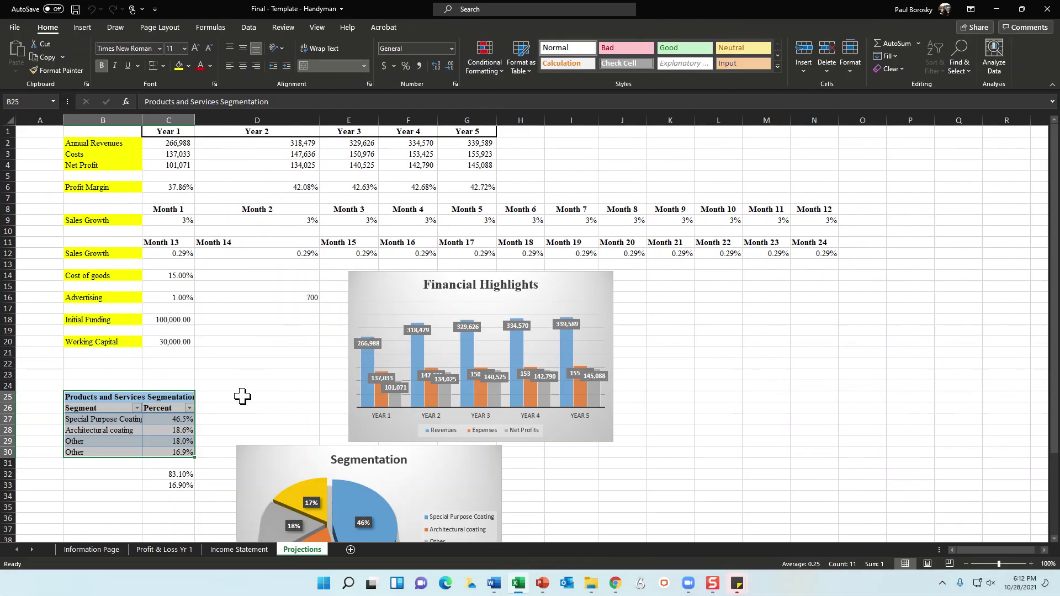
pyautogui.click(85, 550)
pyautogui.click(482, 337)
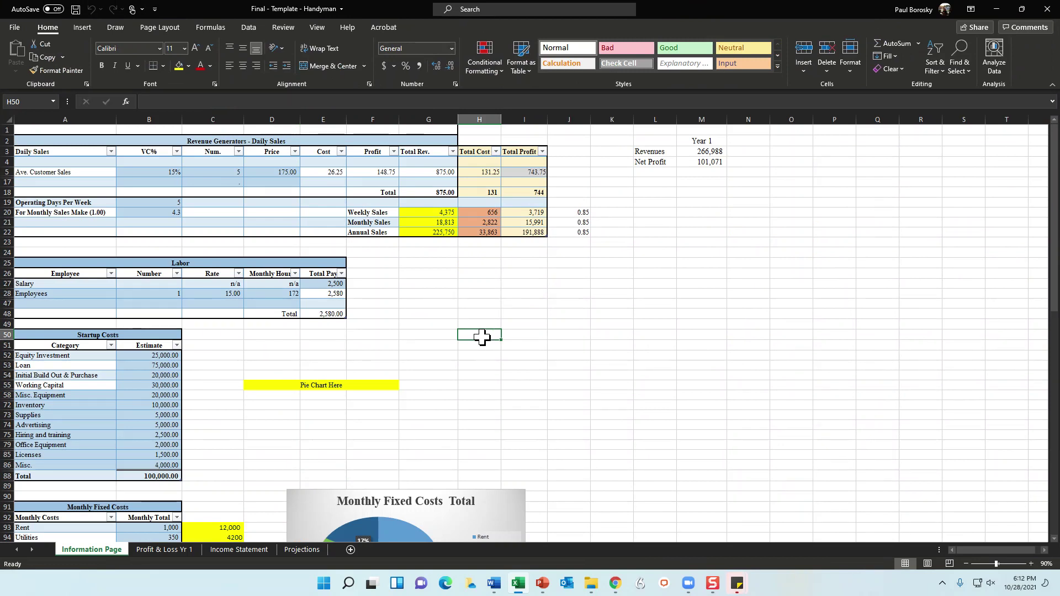
pyautogui.click(230, 173)
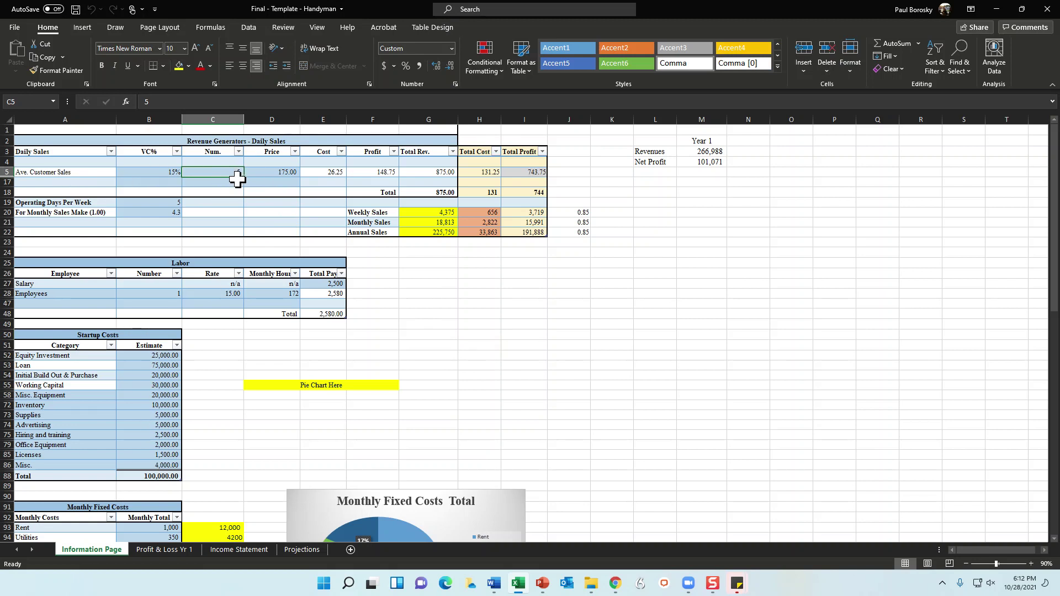
pyautogui.write('6')
pyautogui.press('Return')
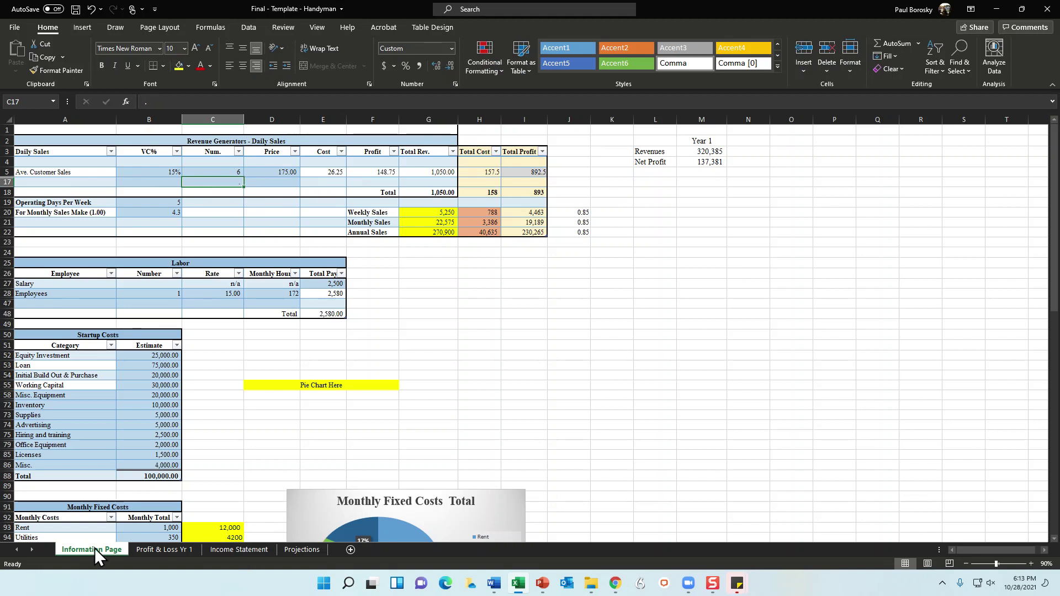
# - Copy the whole five-year "Pro Forma Income Statement - Base" table from the Income Statement sheet
pyautogui.click(150, 548)
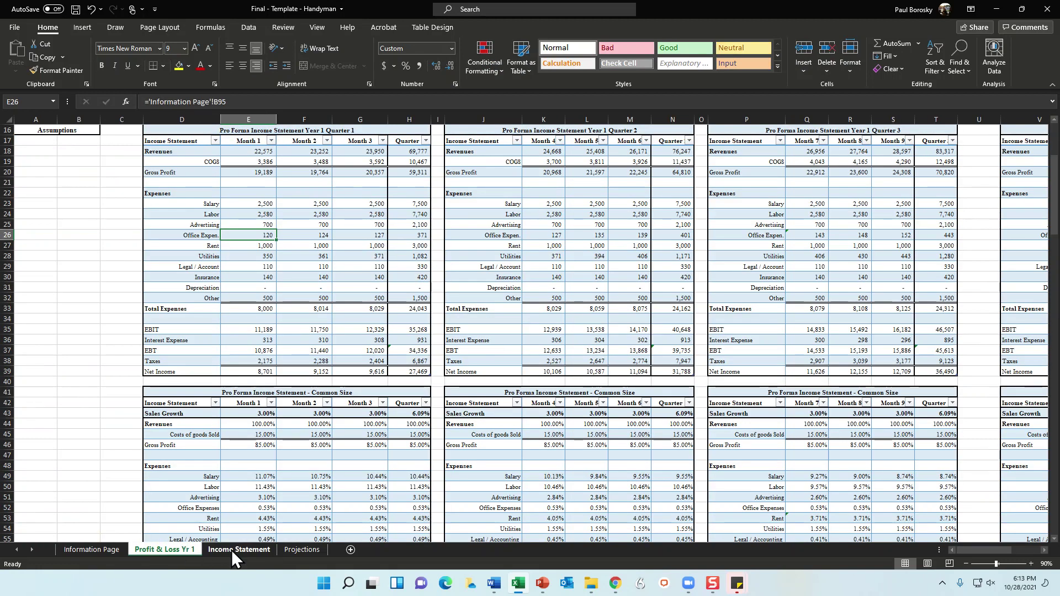
pyautogui.click(230, 550)
pyautogui.click(444, 338)
pyautogui.scroll(1, 414, 338)
pyautogui.moveTo(213, 138); pyautogui.dragTo(209, 378)
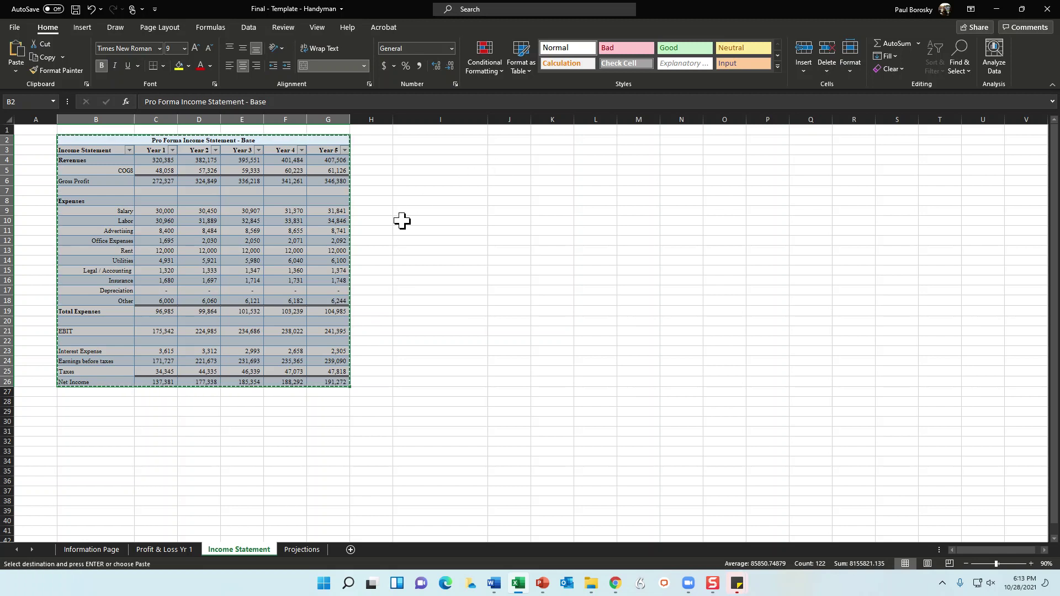
pyautogui.hotkey('ctrl', 'c')
# - Switch back to the Word document and replace the Pro Forma Income Statement table on page 15 with the copied Excel table
pyautogui.moveTo(1009, 9); pyautogui.dragTo(1009, 44)
pyautogui.hotkey('alt', 'Tab')
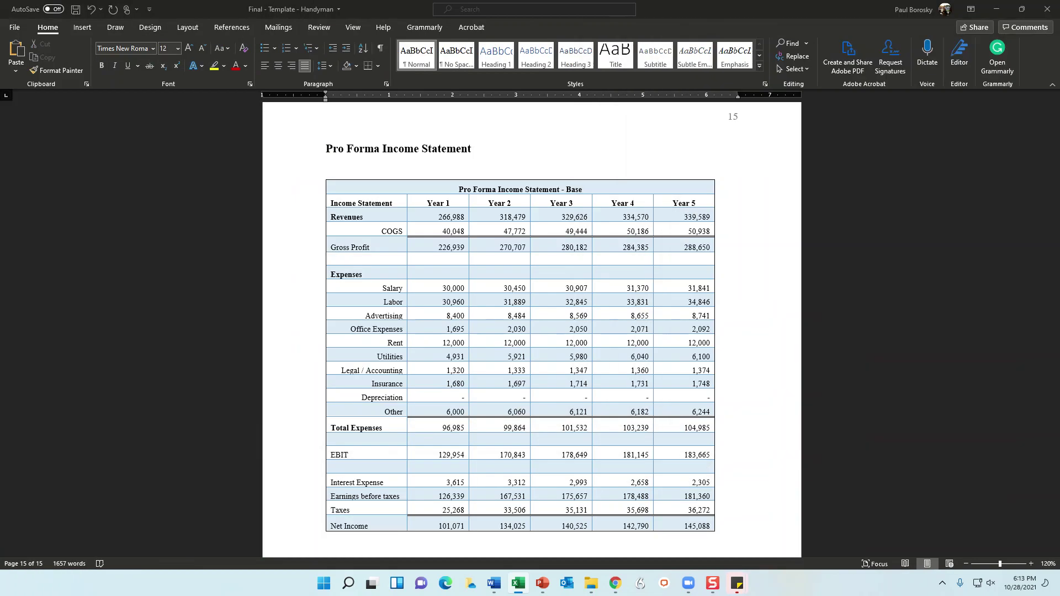
pyautogui.moveTo(709, 527); pyautogui.dragTo(320, 183)
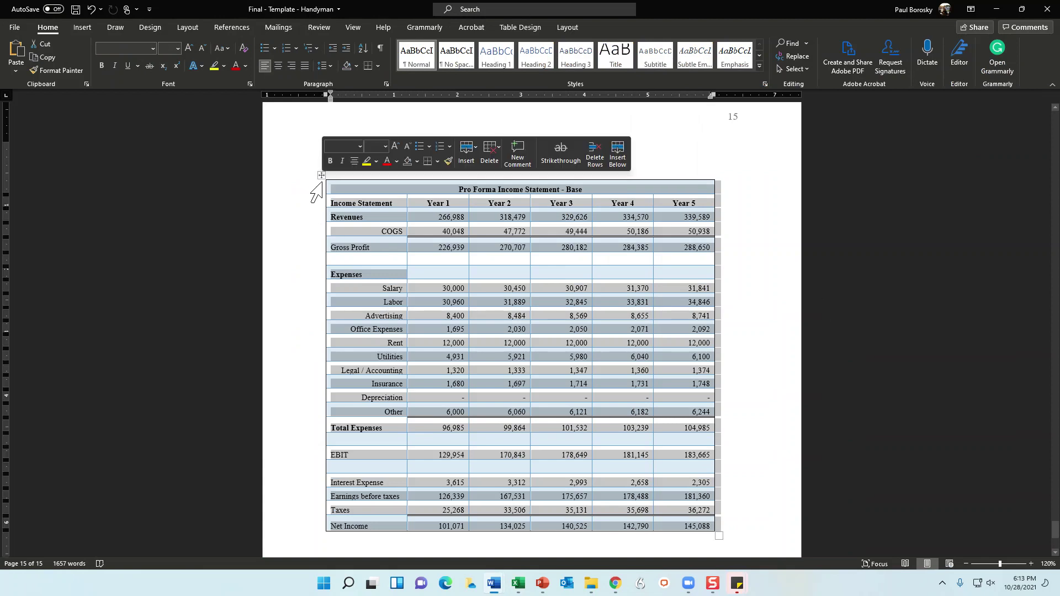
pyautogui.press('BackSpace')
pyautogui.hotkey('ctrl', 'z')
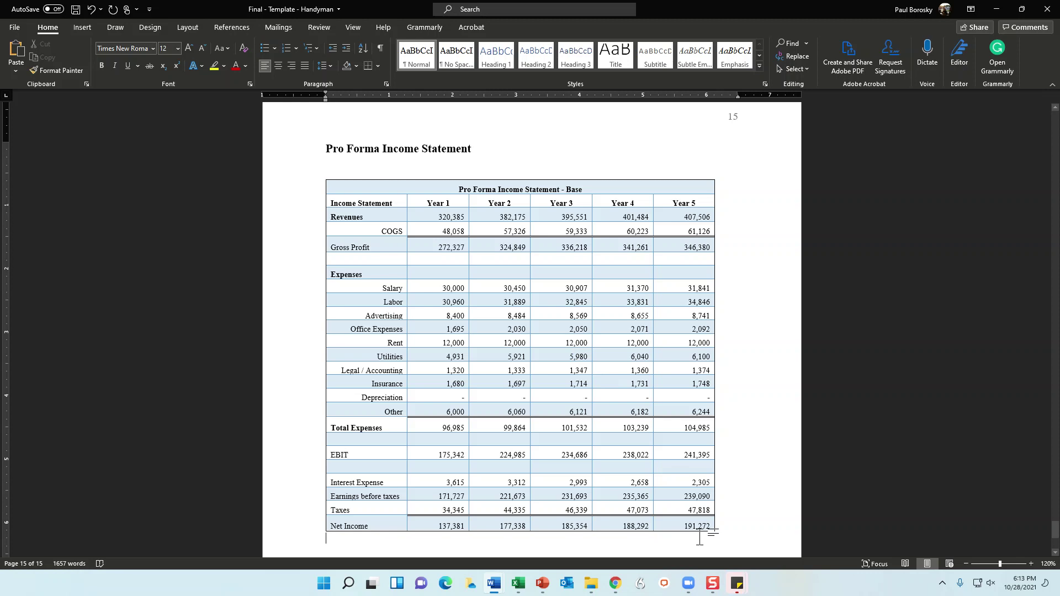
# - Switch to the Excel workbook and view the daily sales and Year 1 figures on the Information Page sheet
pyautogui.hotkey('alt', 'Tab')
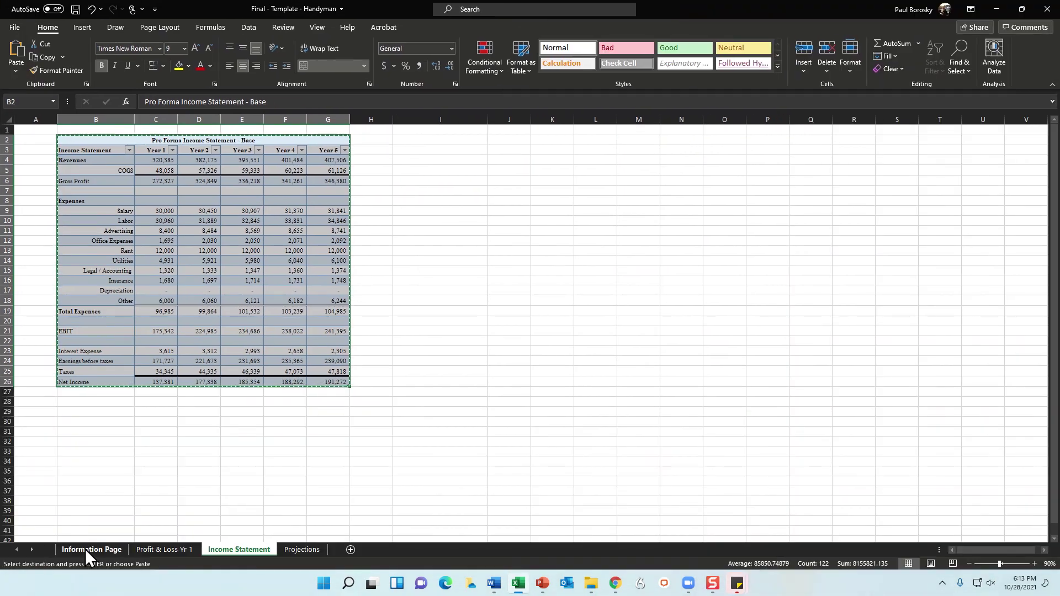
pyautogui.click(91, 549)
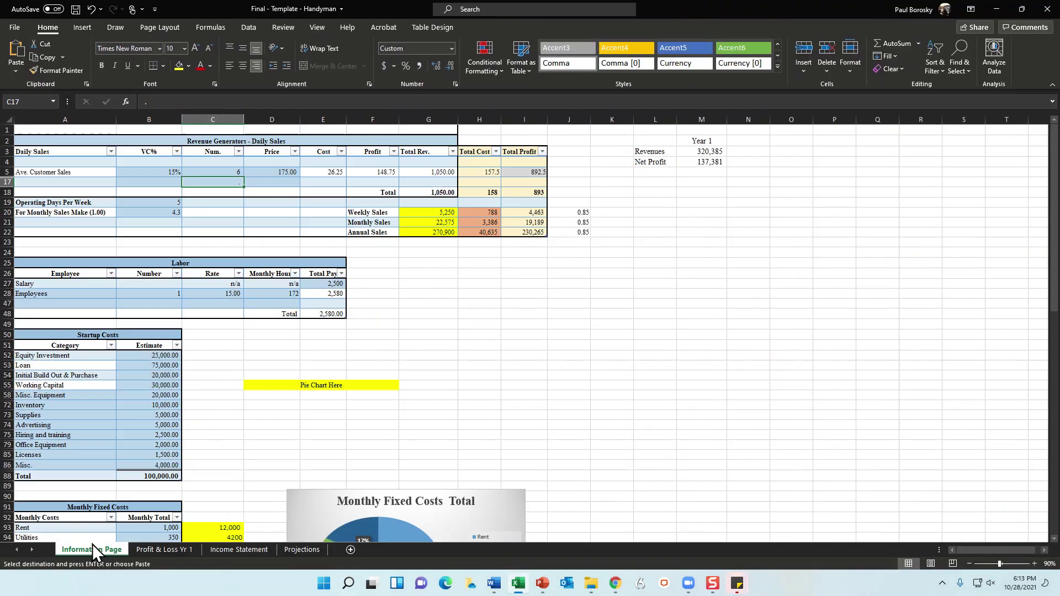
pyautogui.click(213, 182)
# - Switch back to the Word document and look over the profit and loss tables on pages 13 and 14
pyautogui.hotkey('alt', 'Tab')
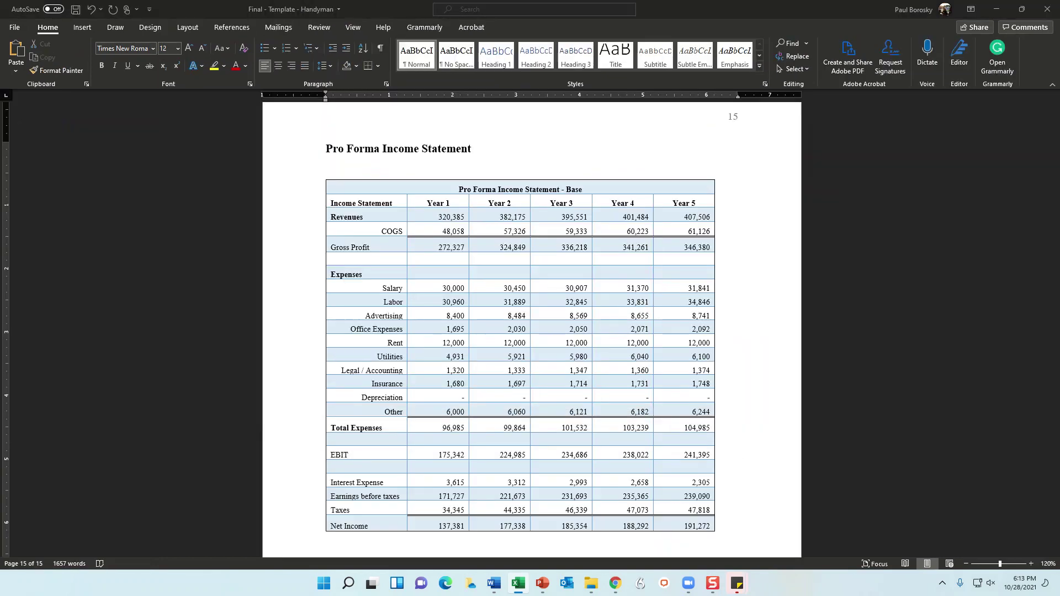
pyautogui.scroll(15, 492, 354)
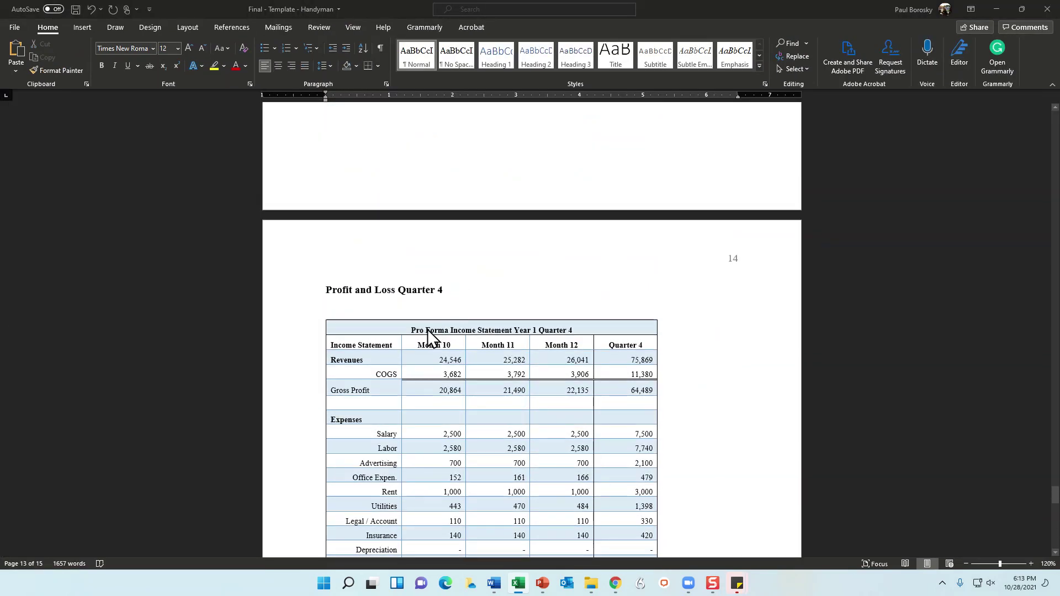
pyautogui.scroll(5, 467, 230)
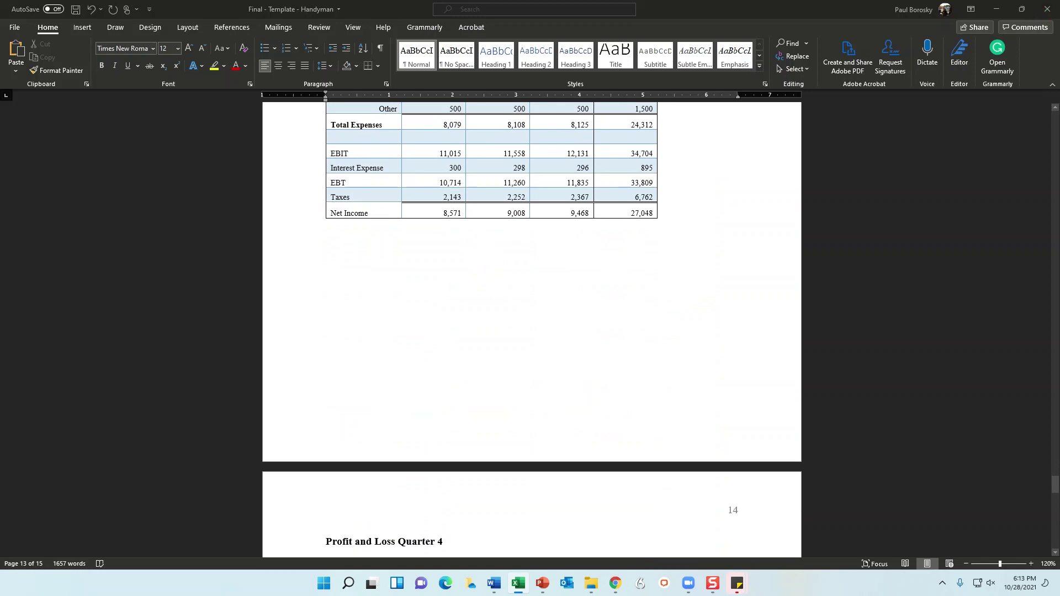
# - Switch to the browser and view the Handyman Business Plan Template page with its list of included contents
pyautogui.hotkey('alt', 'Tab')
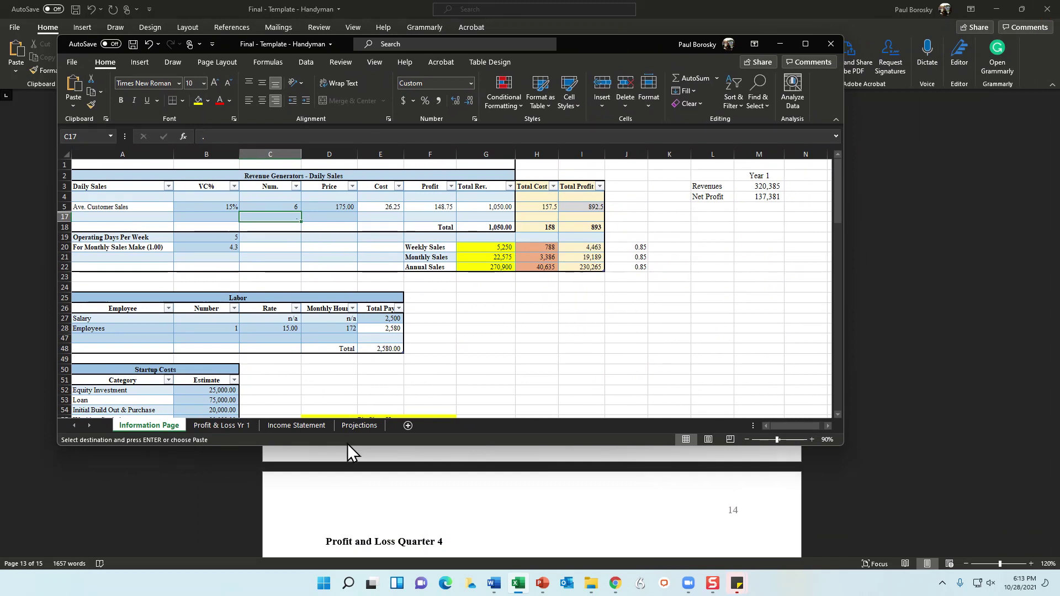
pyautogui.hotkey('alt', 'Tab')
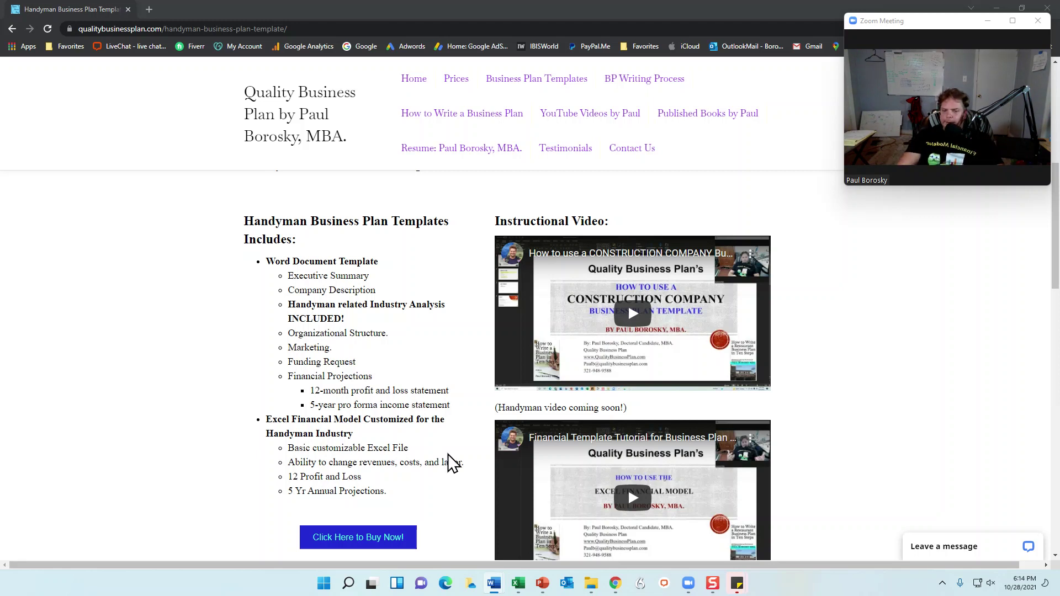
pyautogui.moveTo(961, 81)
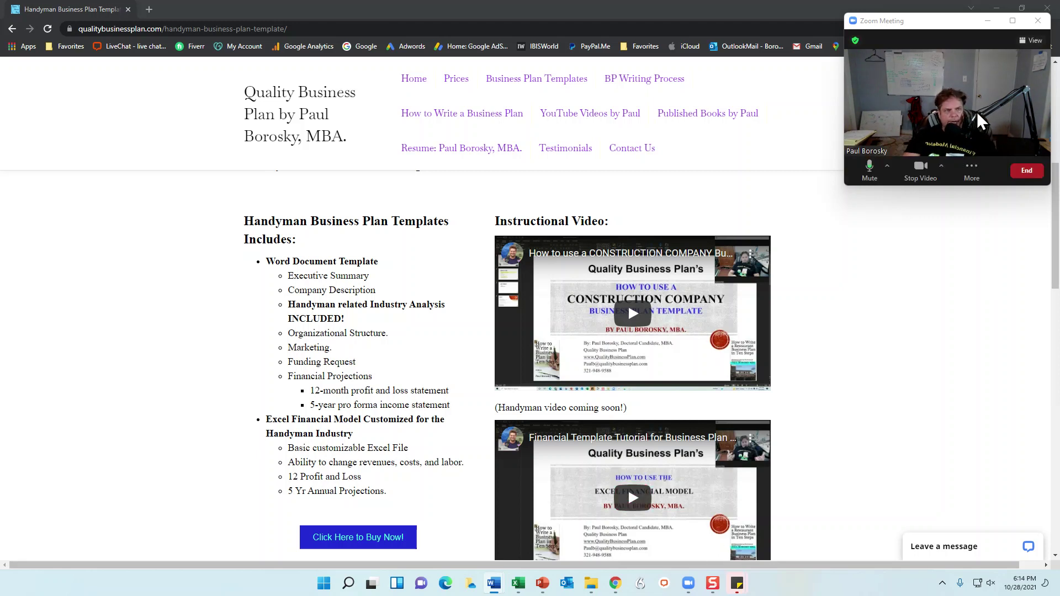